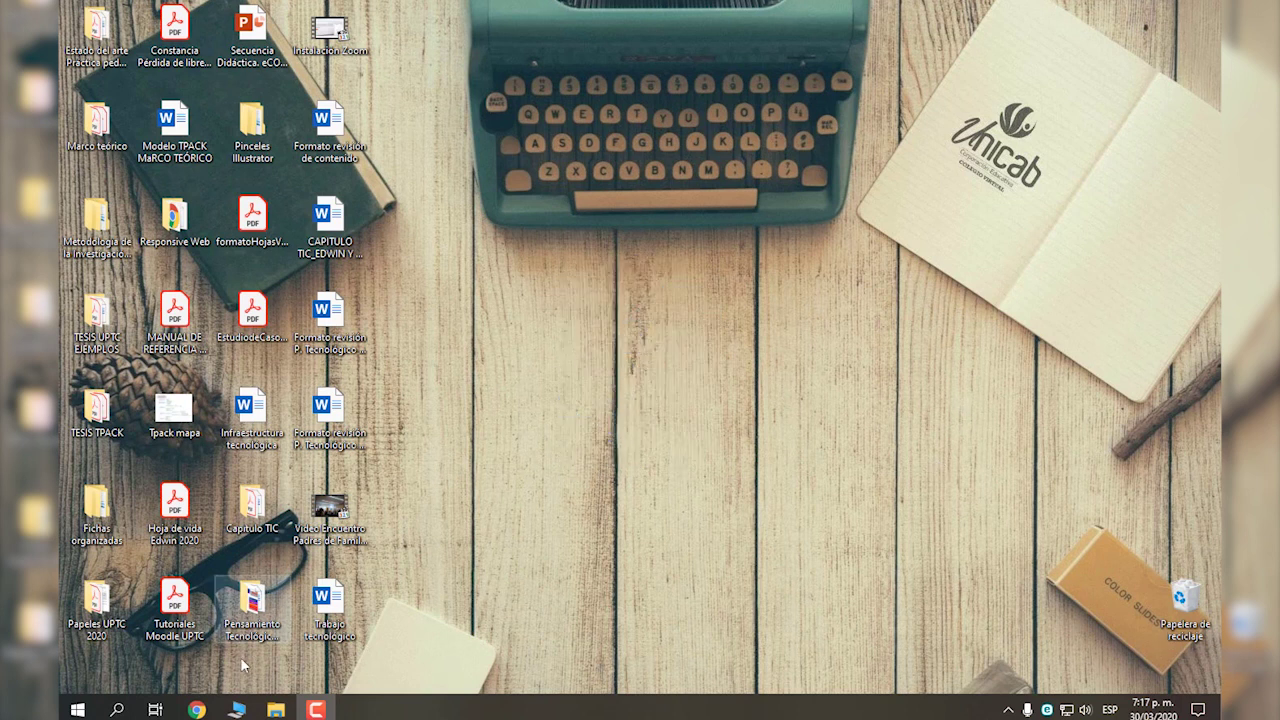
# Open Chrome, search Google for "unicab" and open the Unicab | Colegio Virtual website.
pyautogui.moveTo(197, 709)
pyautogui.click(312, 661)
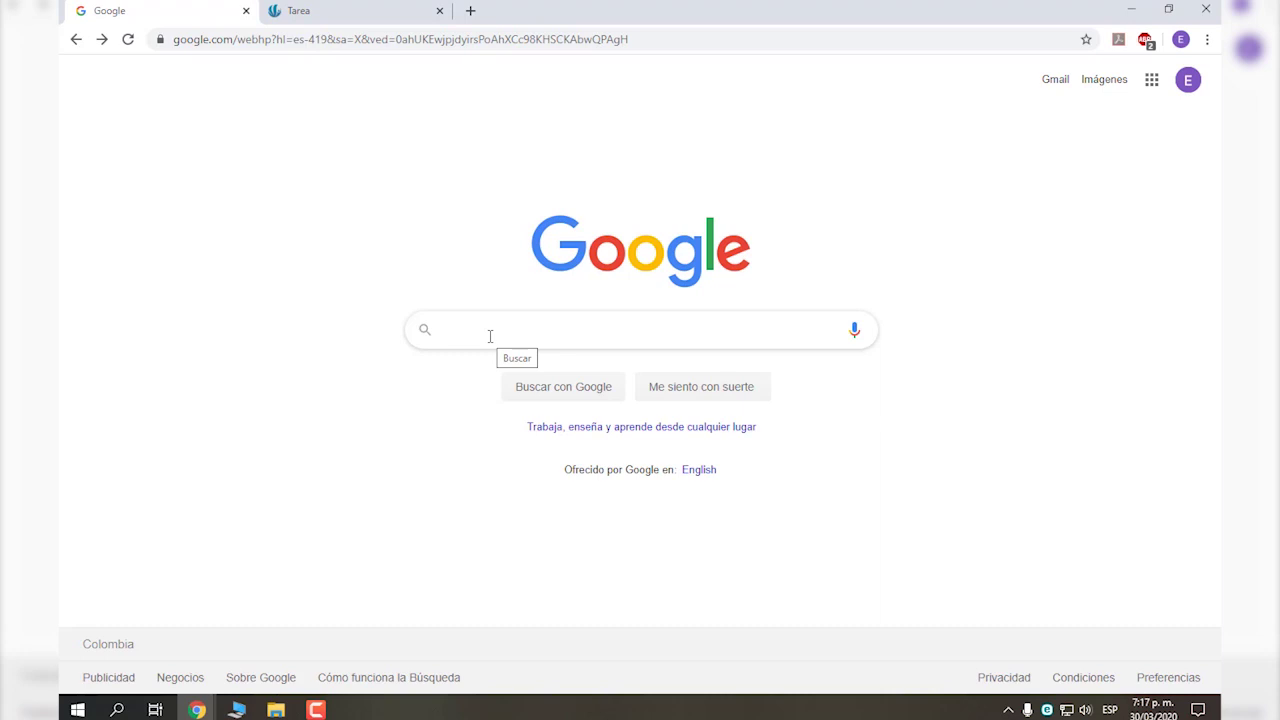
pyautogui.write('unicab')
pyautogui.press('Return')
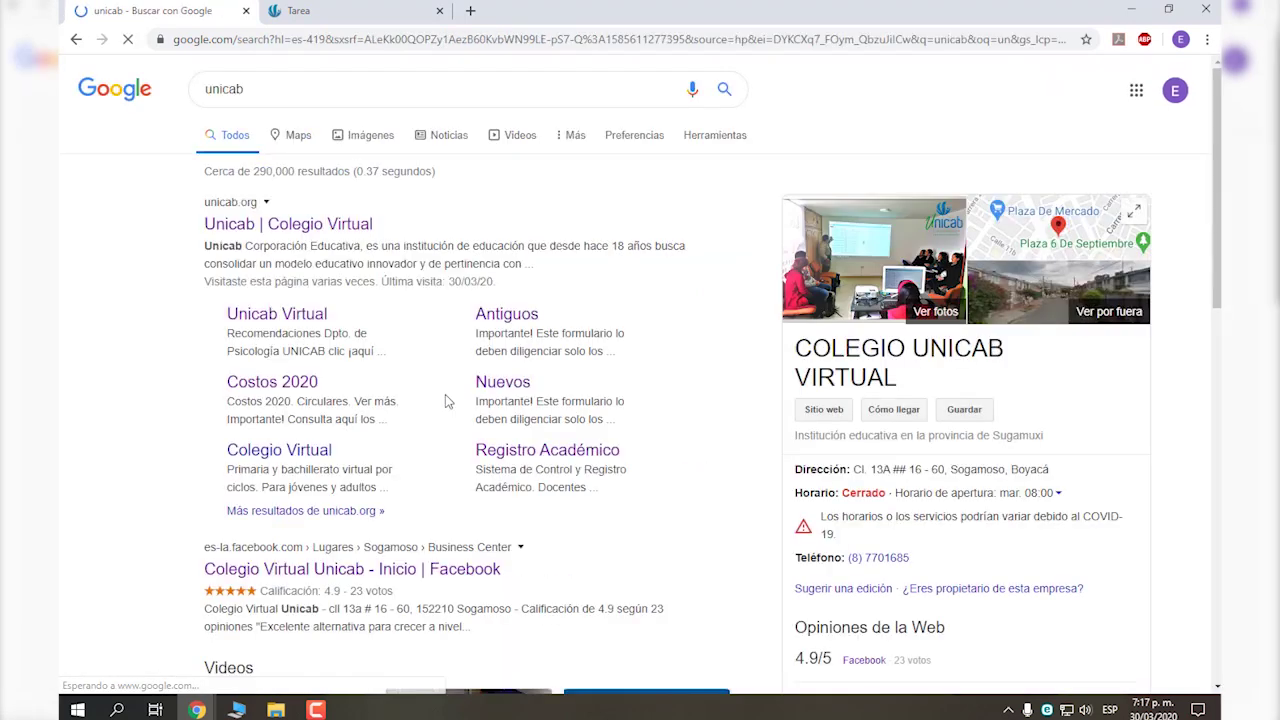
pyautogui.click(290, 226)
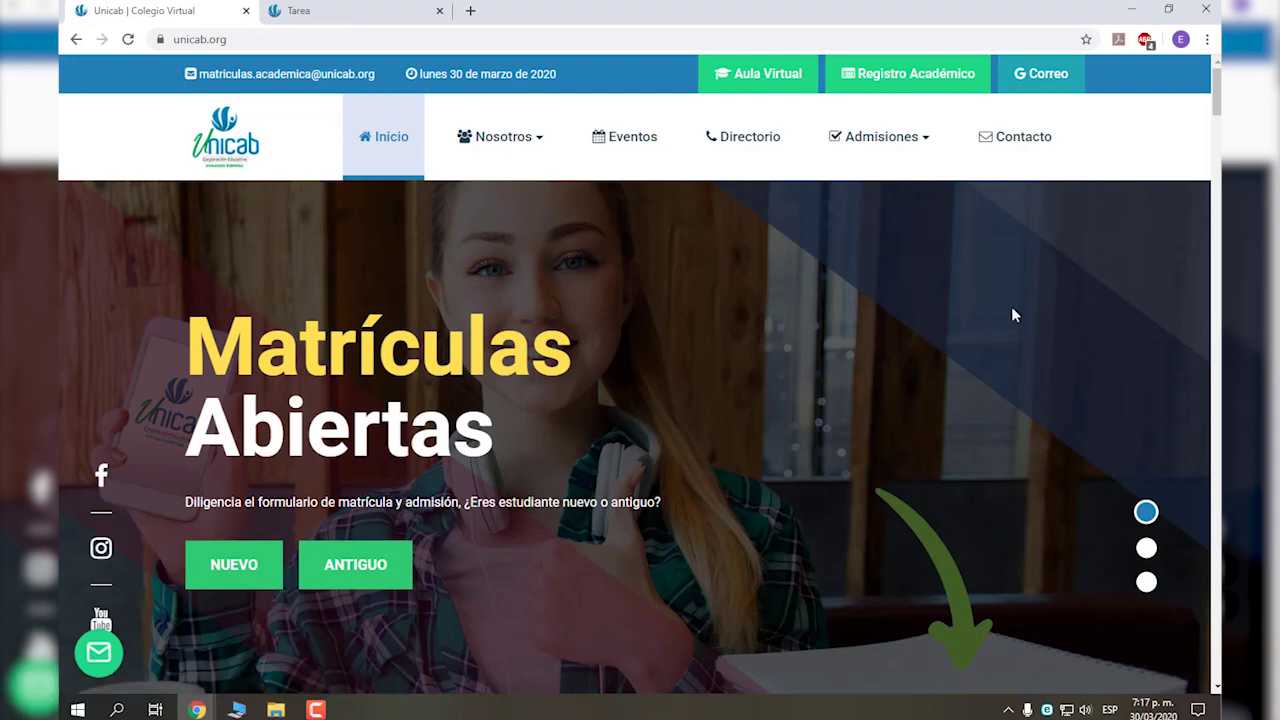
# Open the school mailbox through the site's Correo link and check which account is signed in.
pyautogui.click(1061, 84)
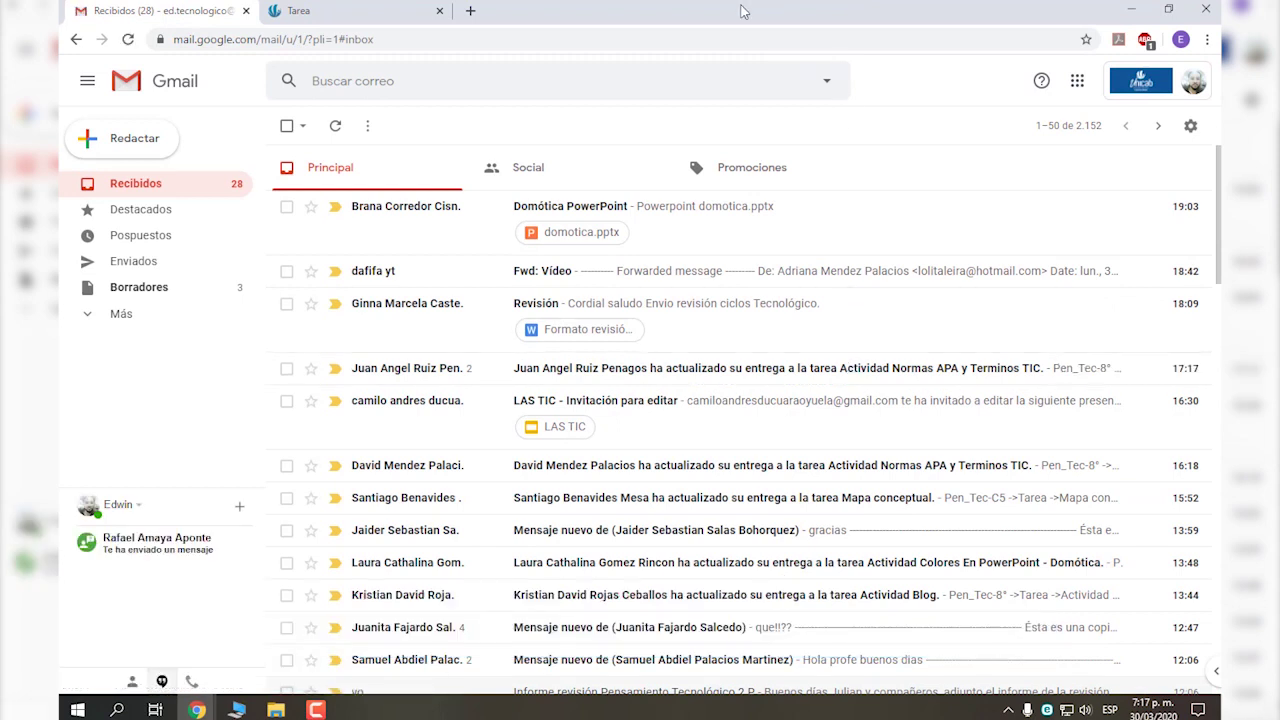
pyautogui.click(1141, 82)
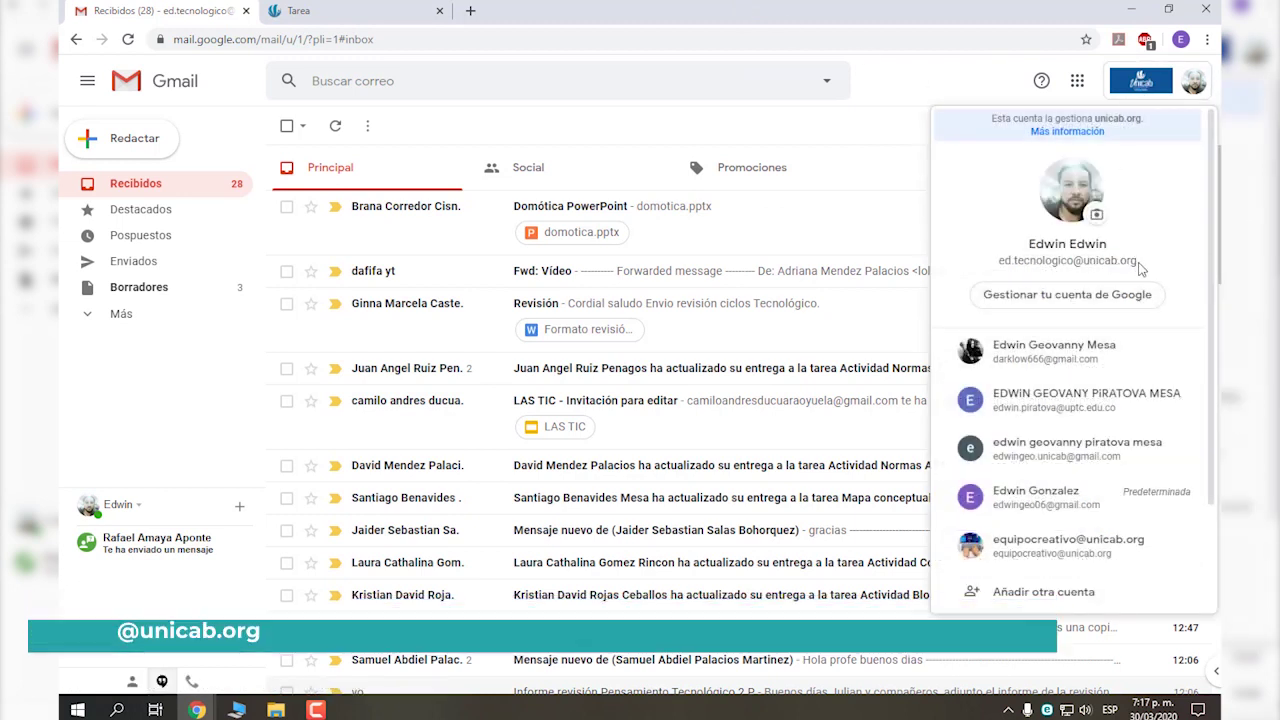
pyautogui.click(898, 89)
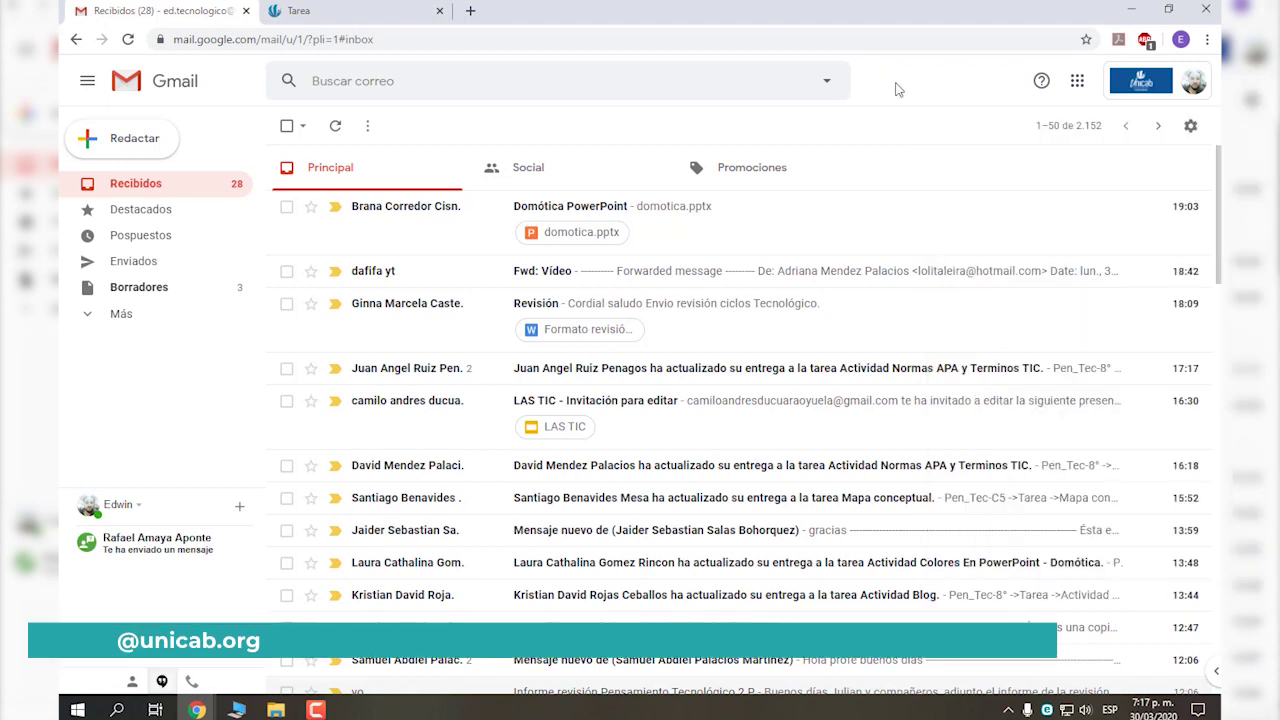
# Open Google Drive from the mailbox and look through the folders and files in Mi unidad.
pyautogui.click(1078, 82)
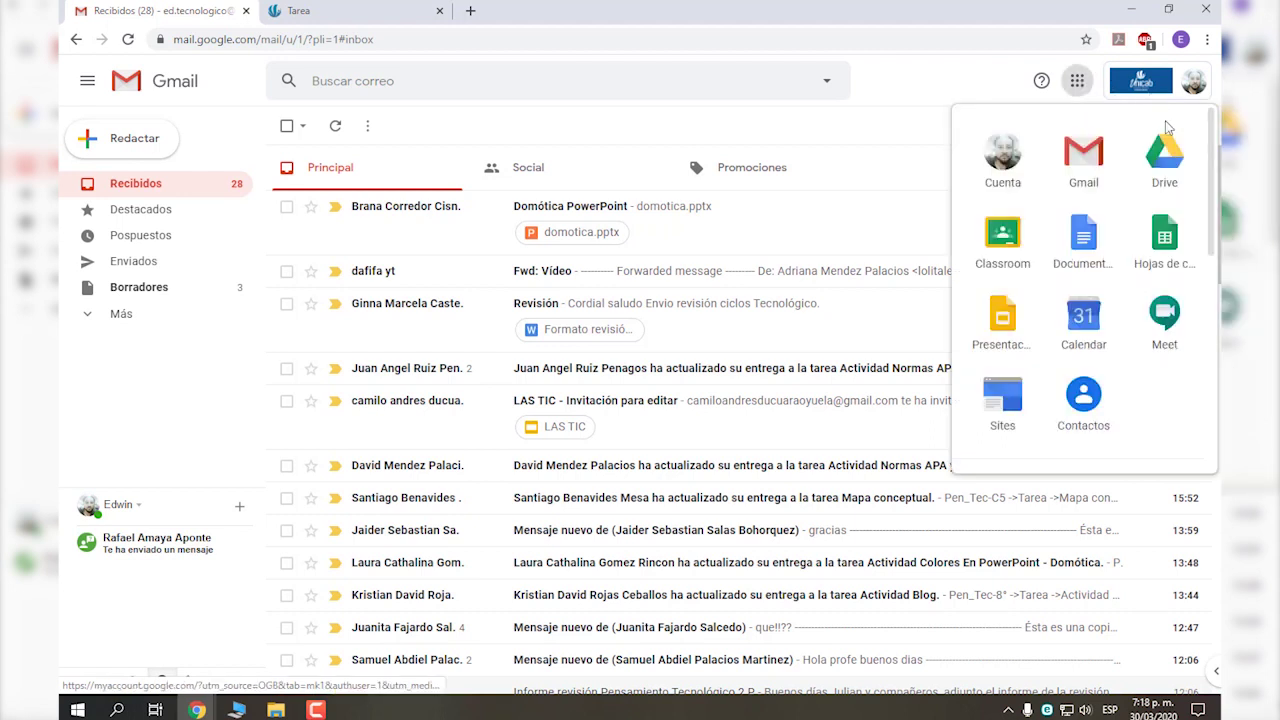
pyautogui.click(1164, 160)
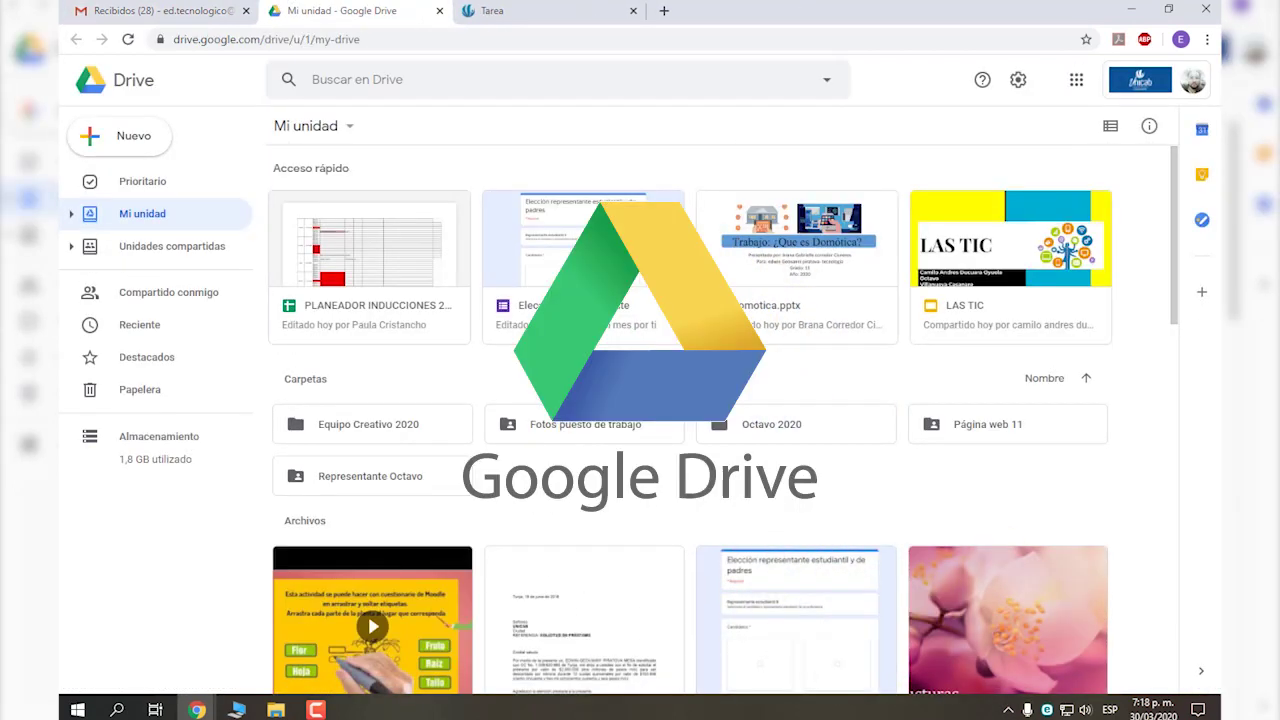
pyautogui.scroll(-3, 685, 425)
pyautogui.scroll(3, 697, 503)
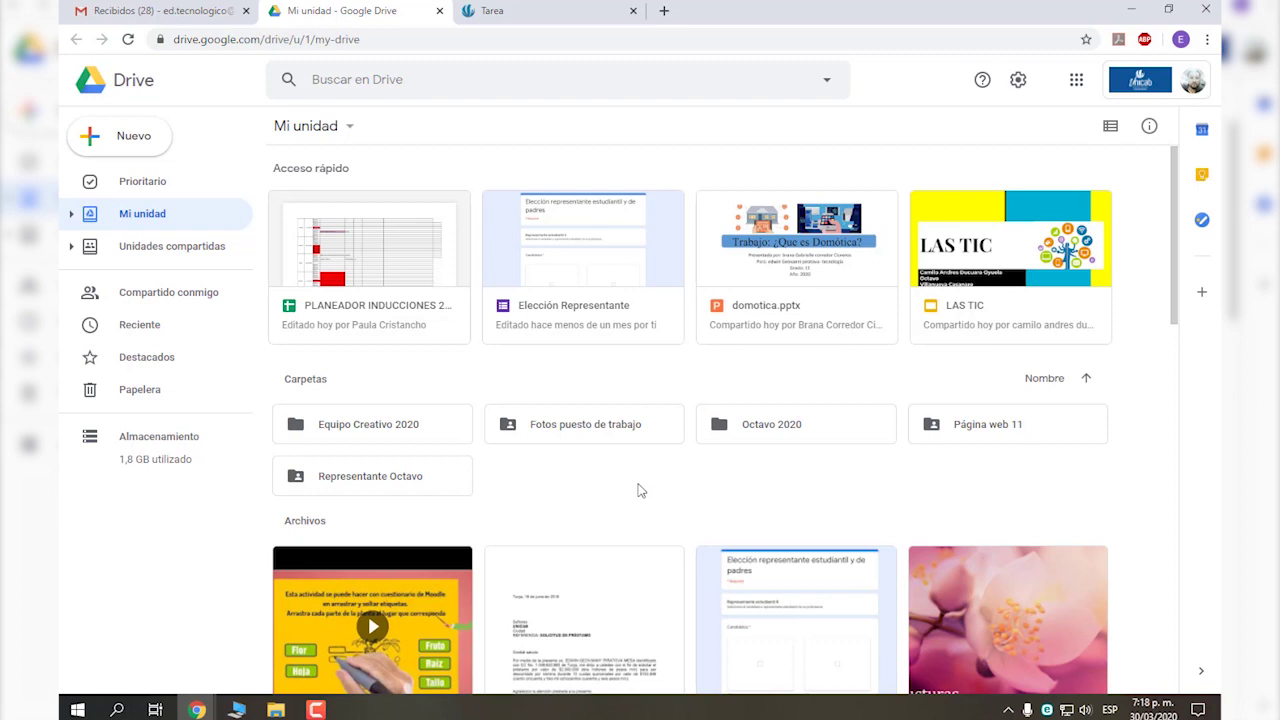
pyautogui.scroll(-4, 645, 486)
pyautogui.scroll(4, 645, 486)
pyautogui.scroll(-7, 1017, 467)
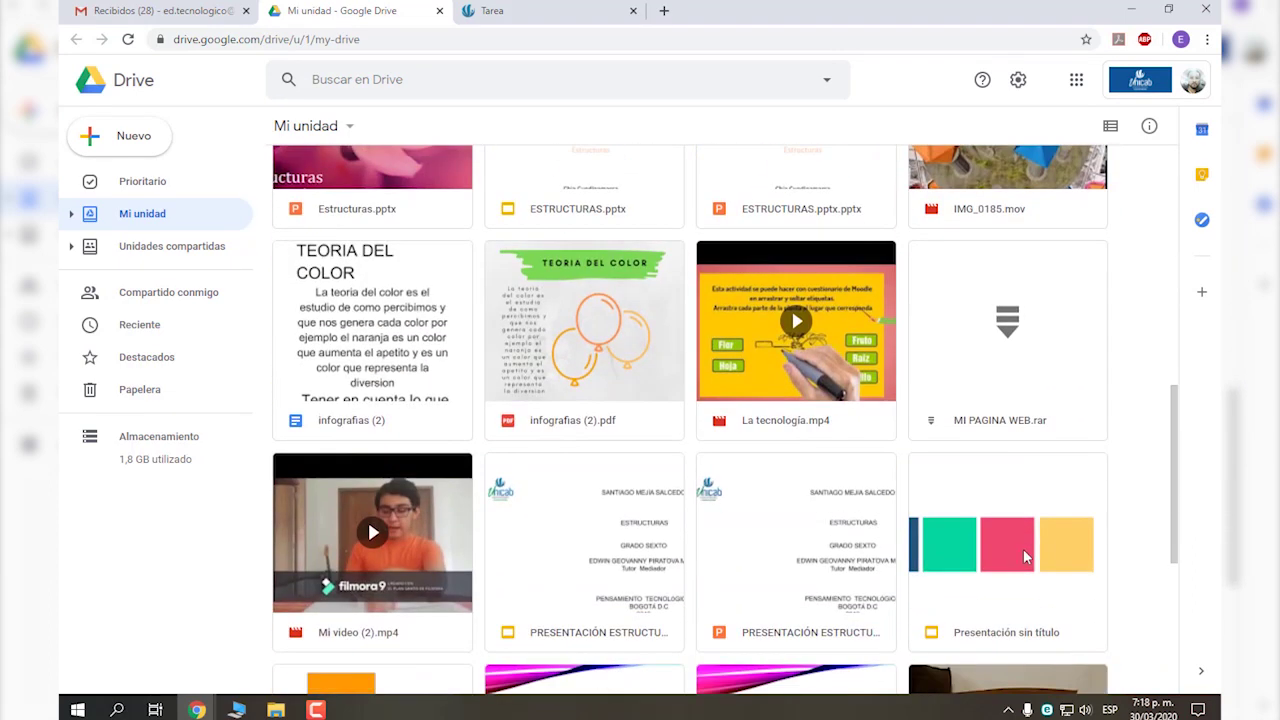
pyautogui.scroll(7, 577, 609)
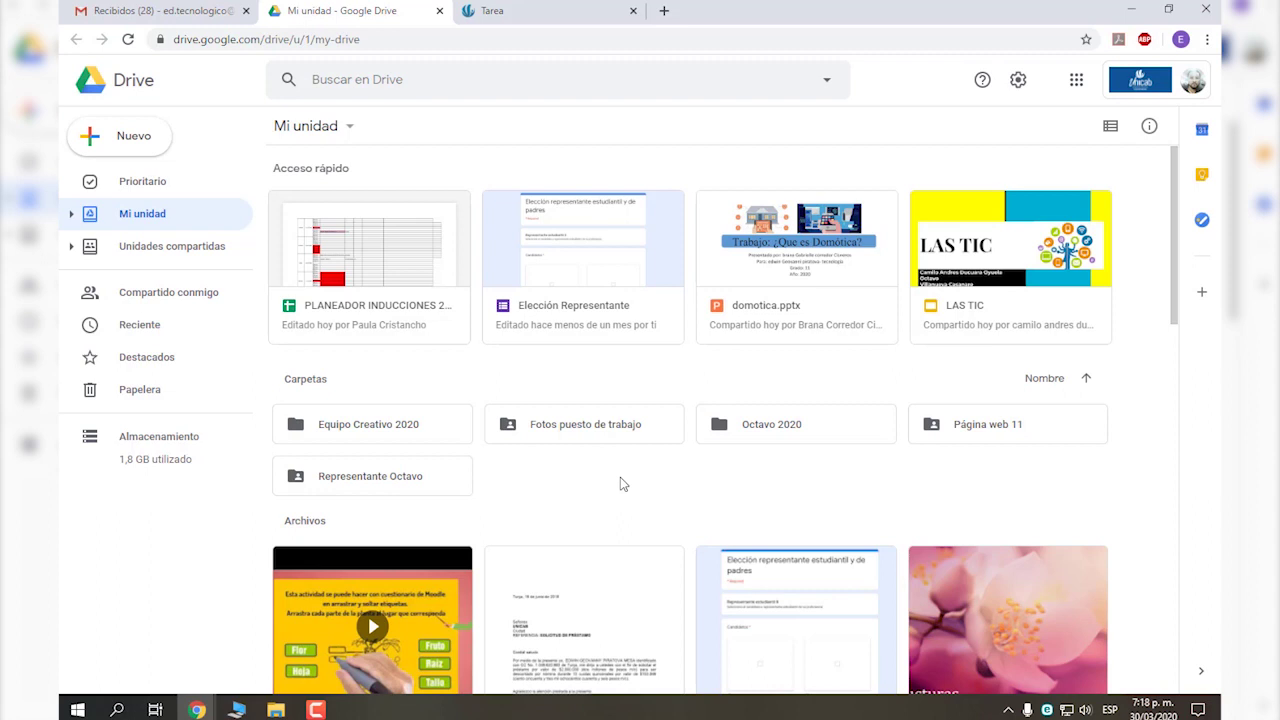
# Create a folder named "Actividad Compruebo" in Mi unidad and open it.
pyautogui.rightClick(538, 475)
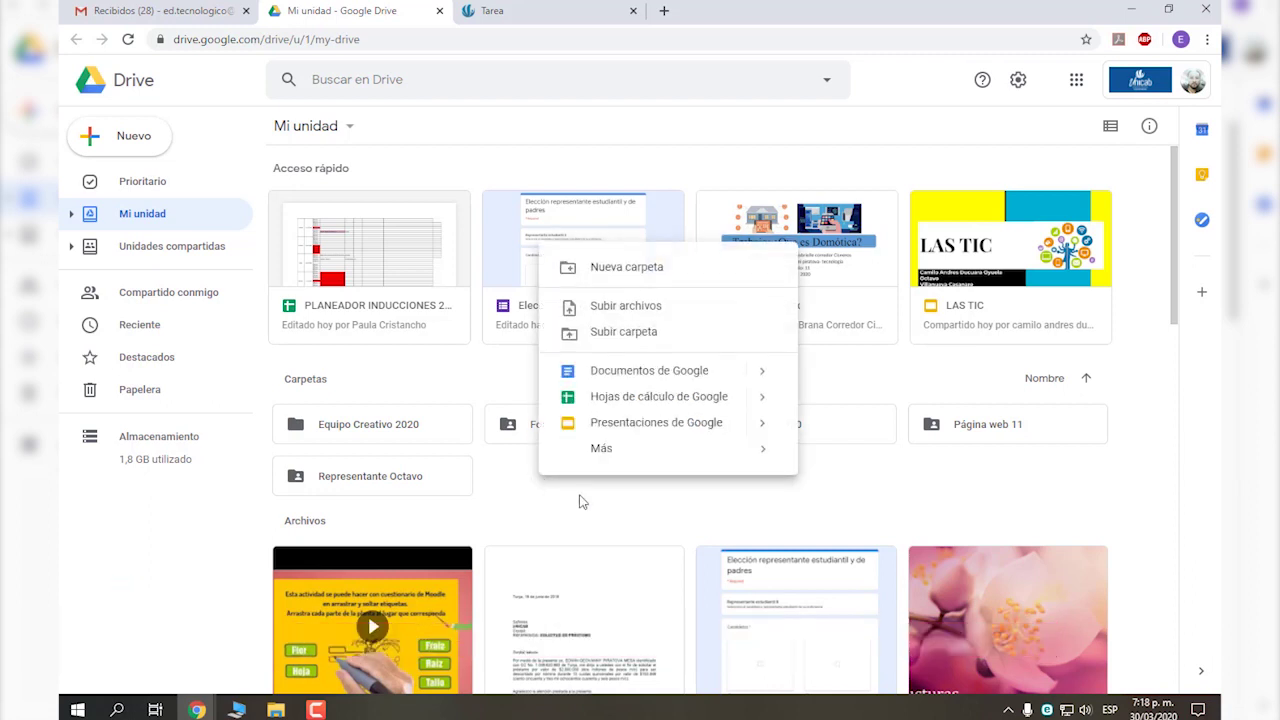
pyautogui.click(648, 268)
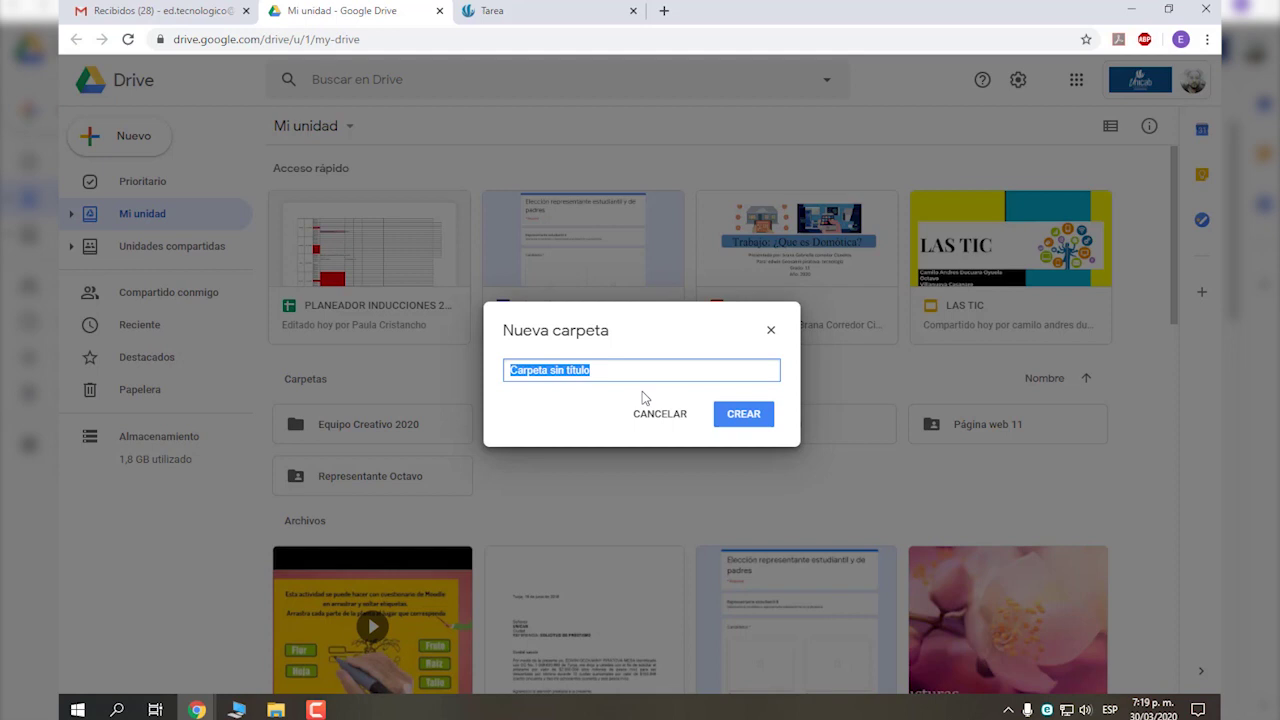
pyautogui.write('Actividad Compruebo')
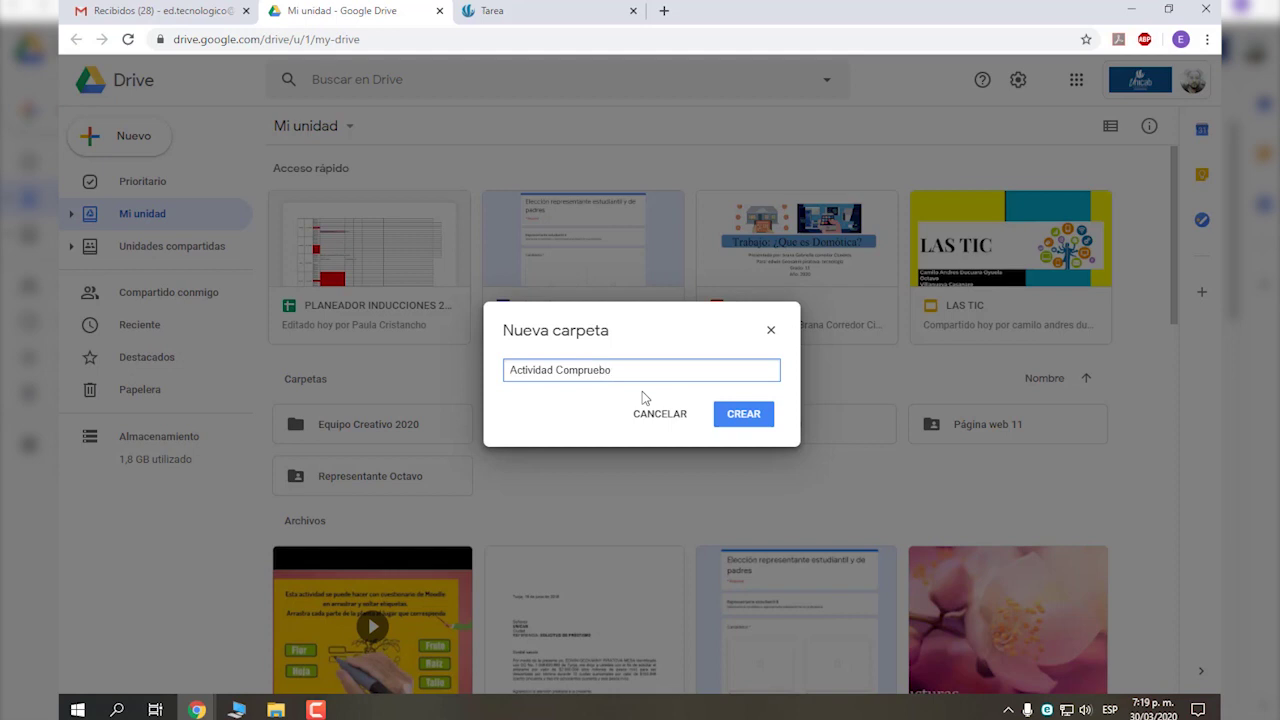
pyautogui.click(737, 424)
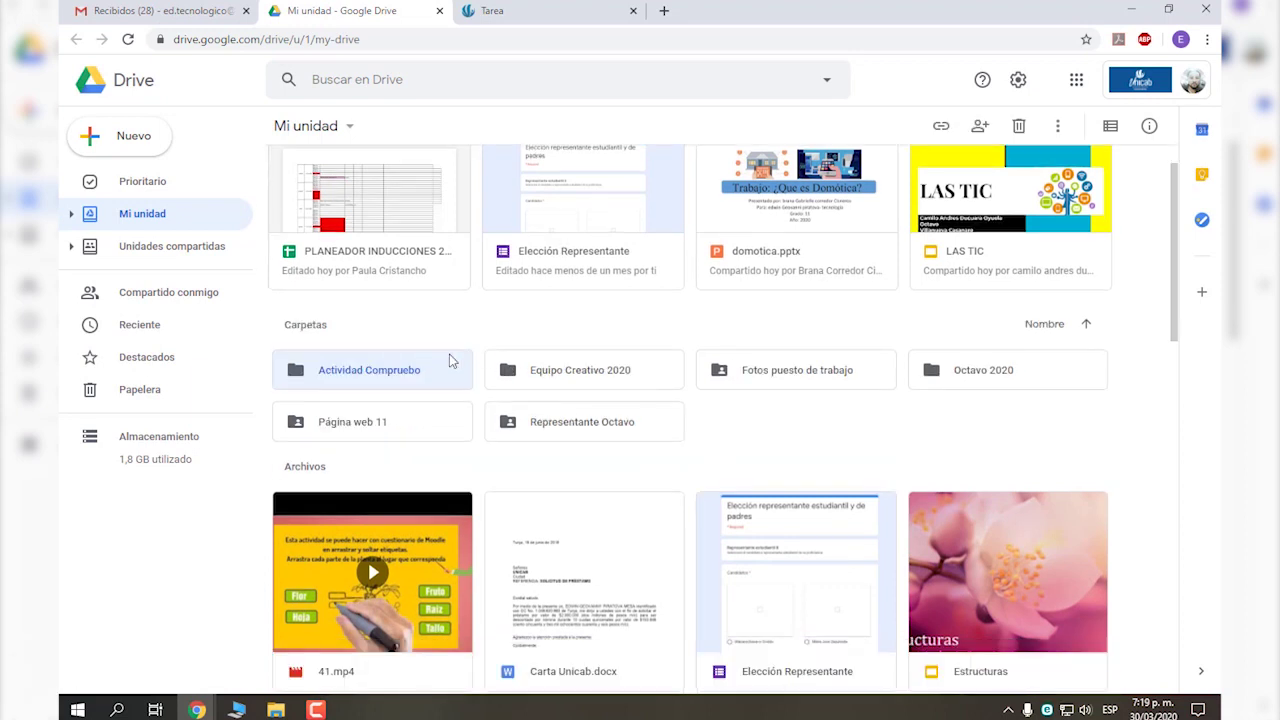
pyautogui.doubleClick(384, 374)
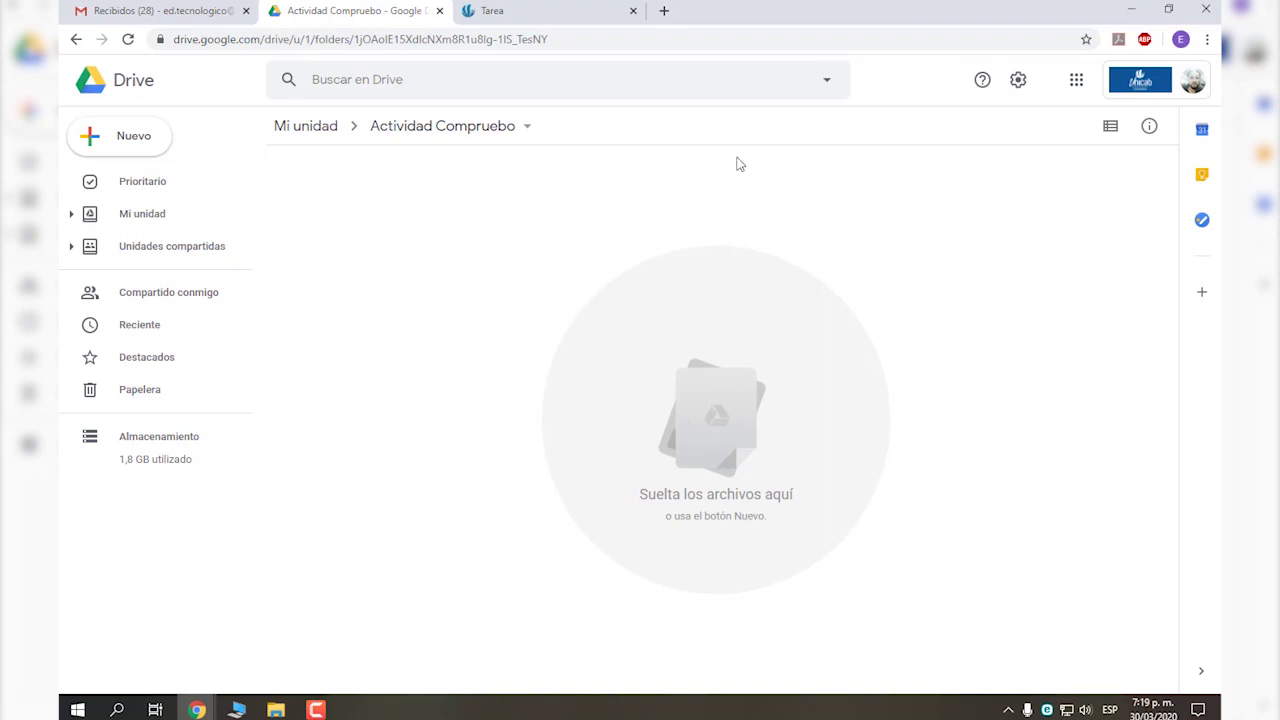
# Upload Formato revisión de contenido, Trabajo tecnológico, the Secuencia Didáctica presentation and Instalación Zoom.mp4 from the desktop to the Actividad Compruebo folder.
pyautogui.click(1128, 10)
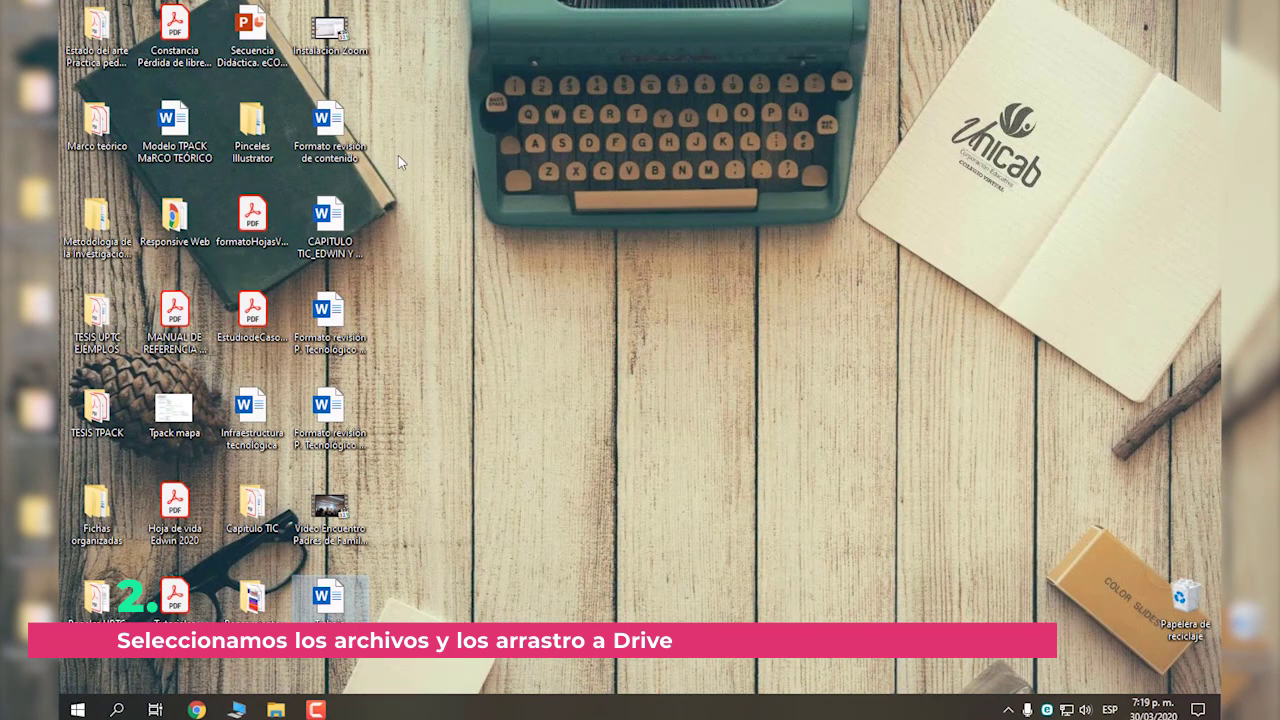
pyautogui.click(329, 133)
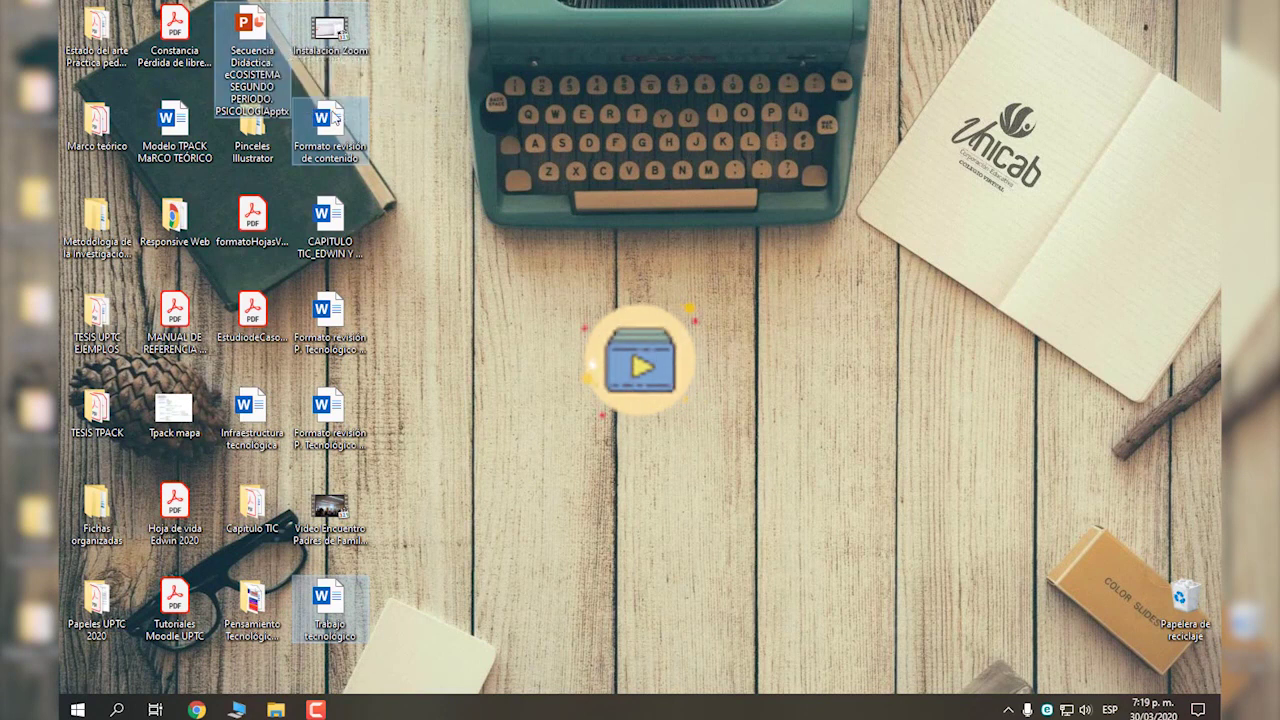
pyautogui.moveTo(330, 125); pyautogui.dragTo(687, 406)
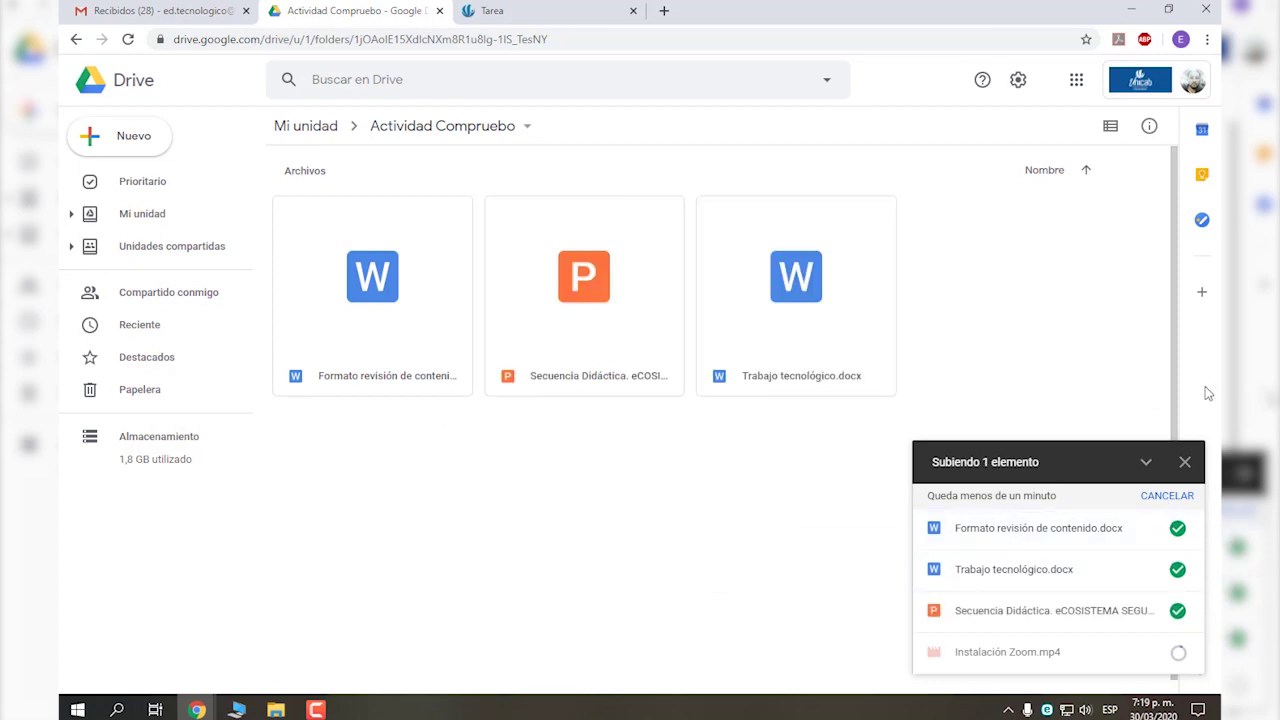
pyautogui.scroll(-1, 987, 341)
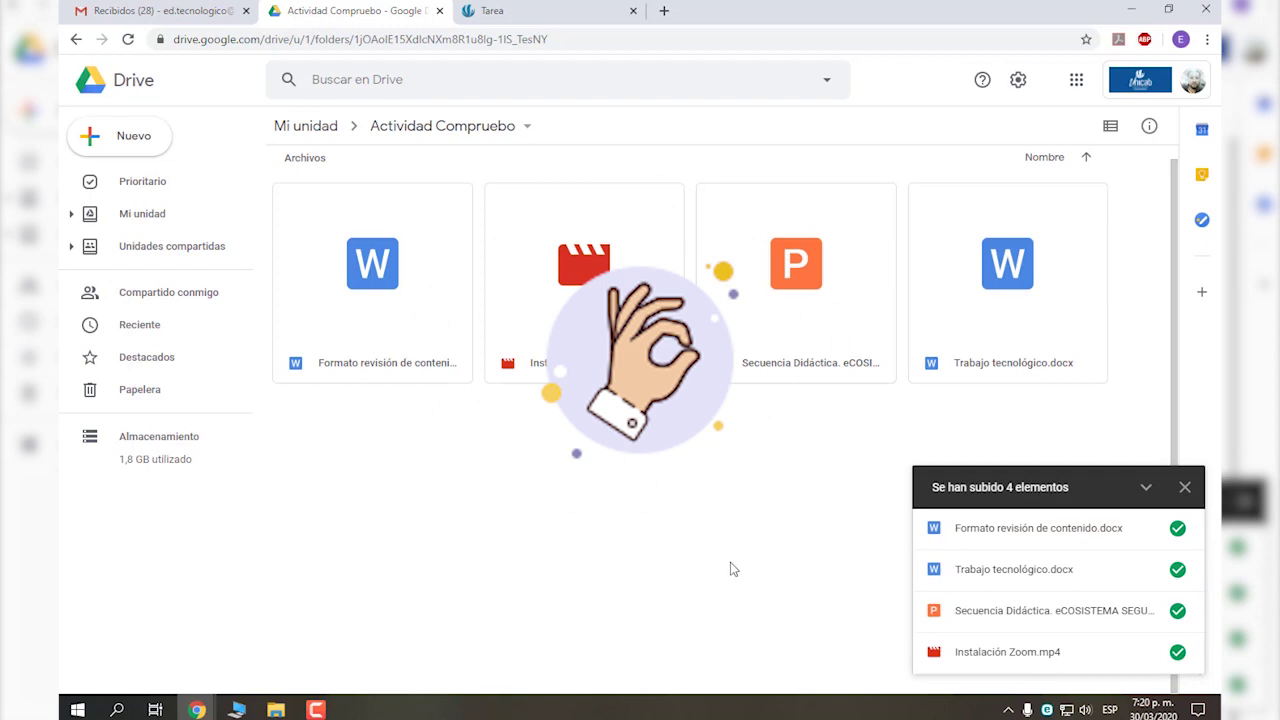
# Return to Mi unidad and turn on link sharing for the Actividad Compruebo folder.
pyautogui.click(76, 40)
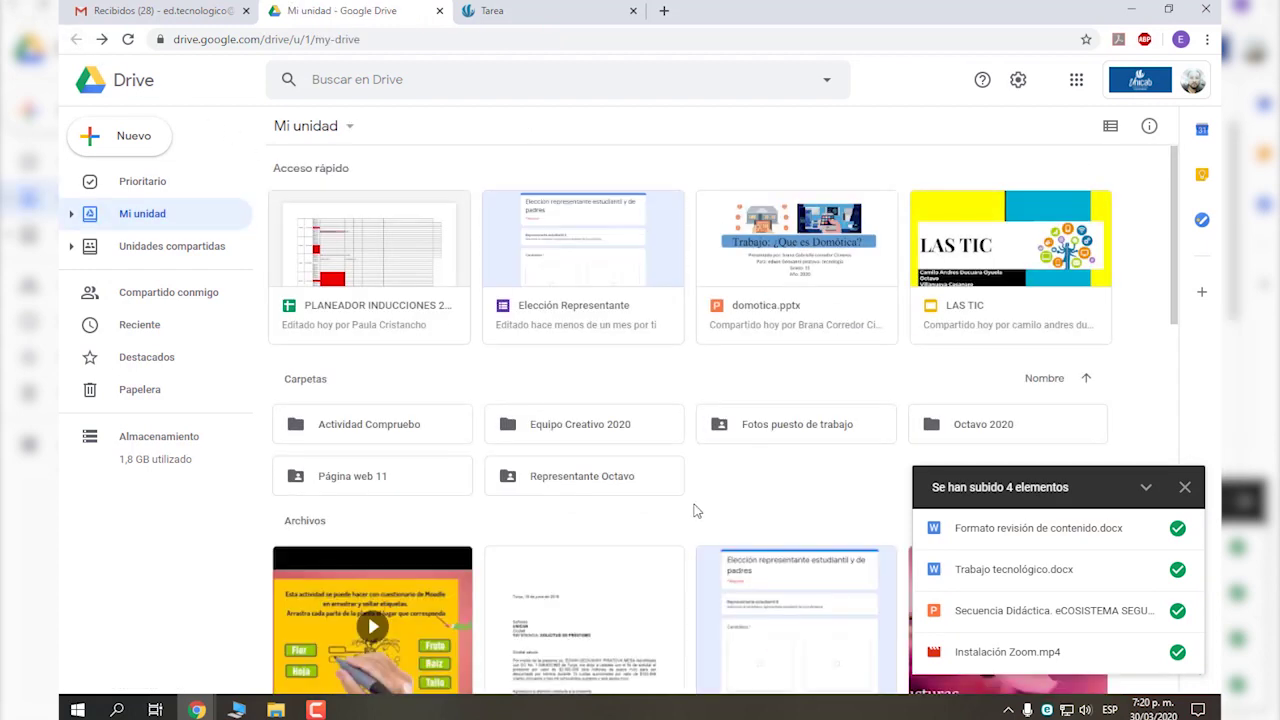
pyautogui.click(355, 424)
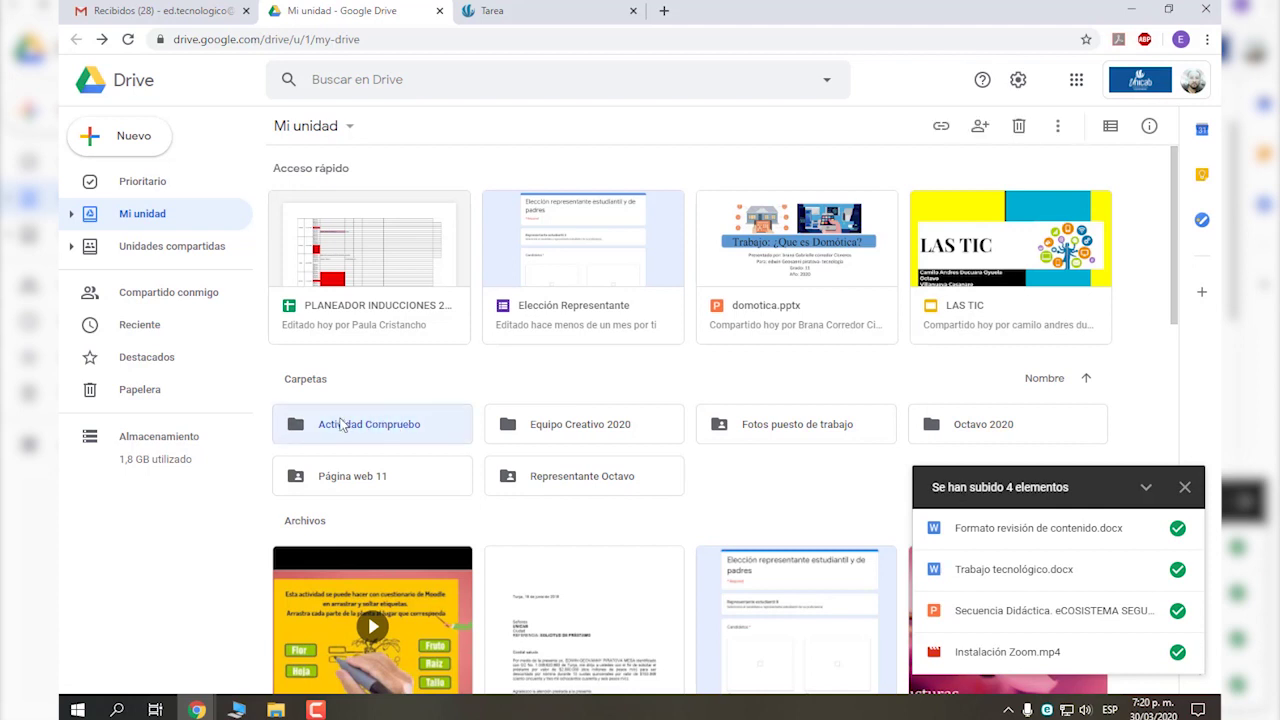
pyautogui.rightClick(396, 428)
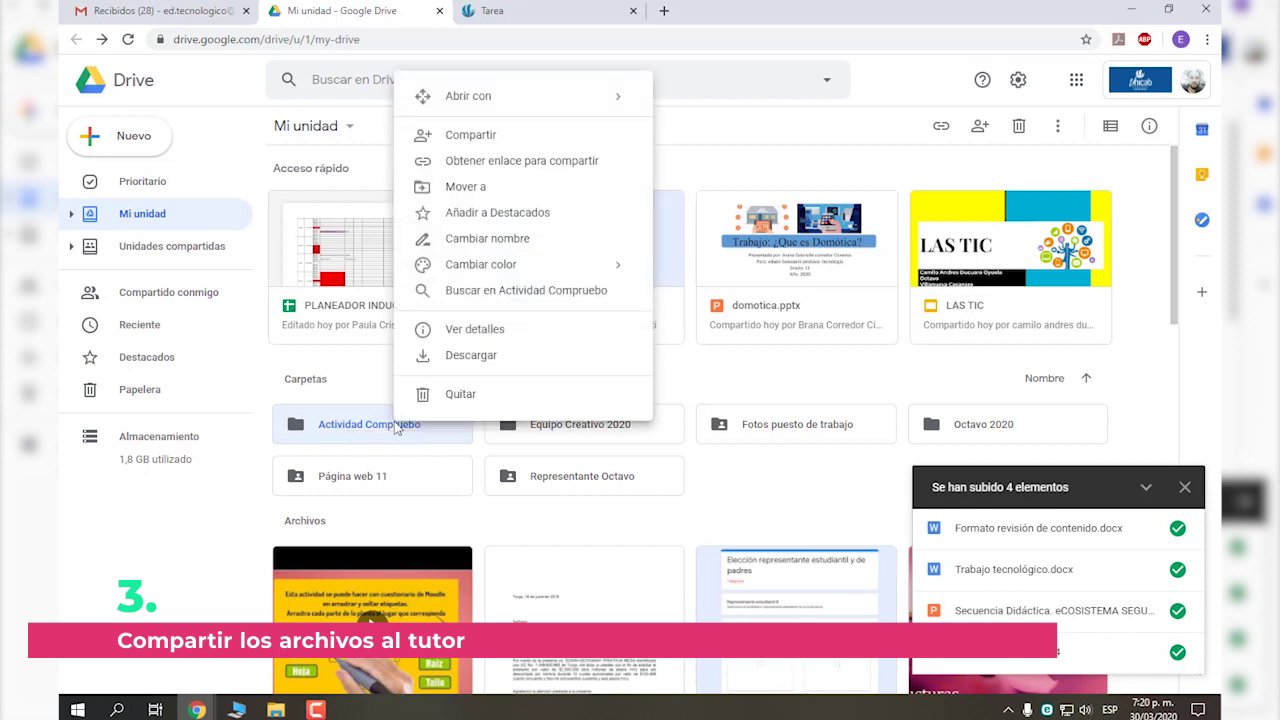
pyautogui.click(489, 141)
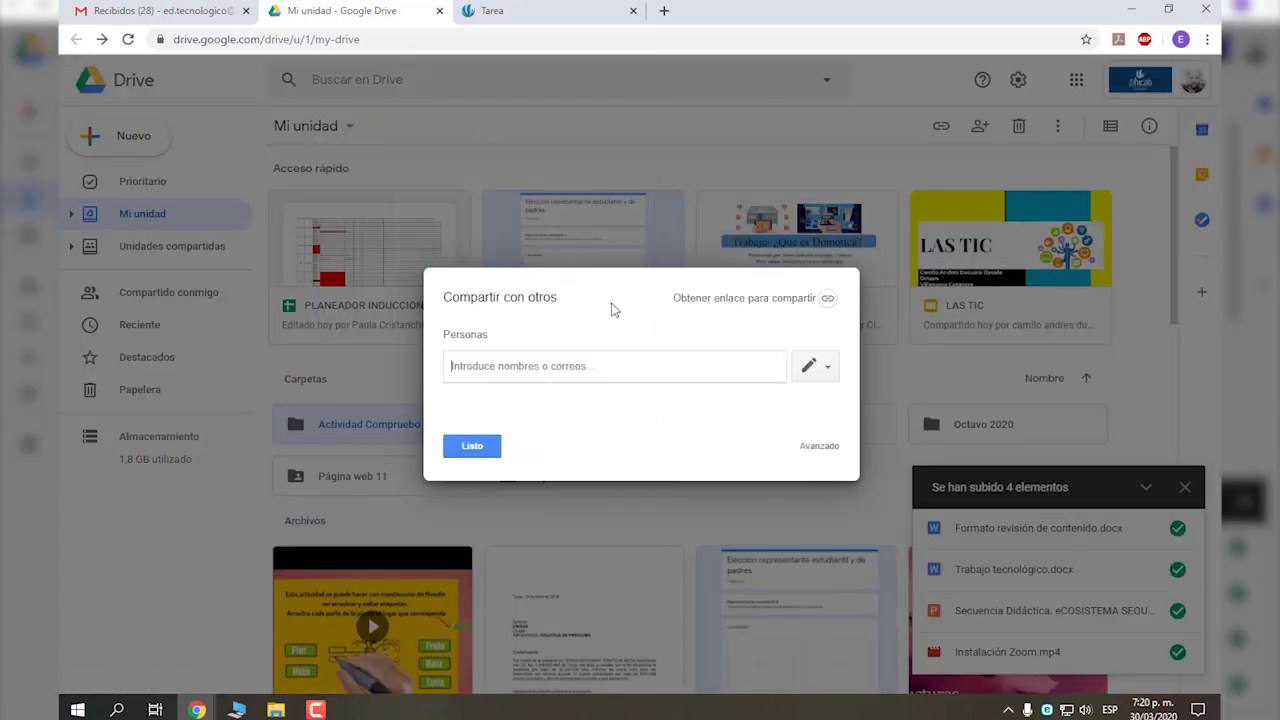
pyautogui.click(735, 301)
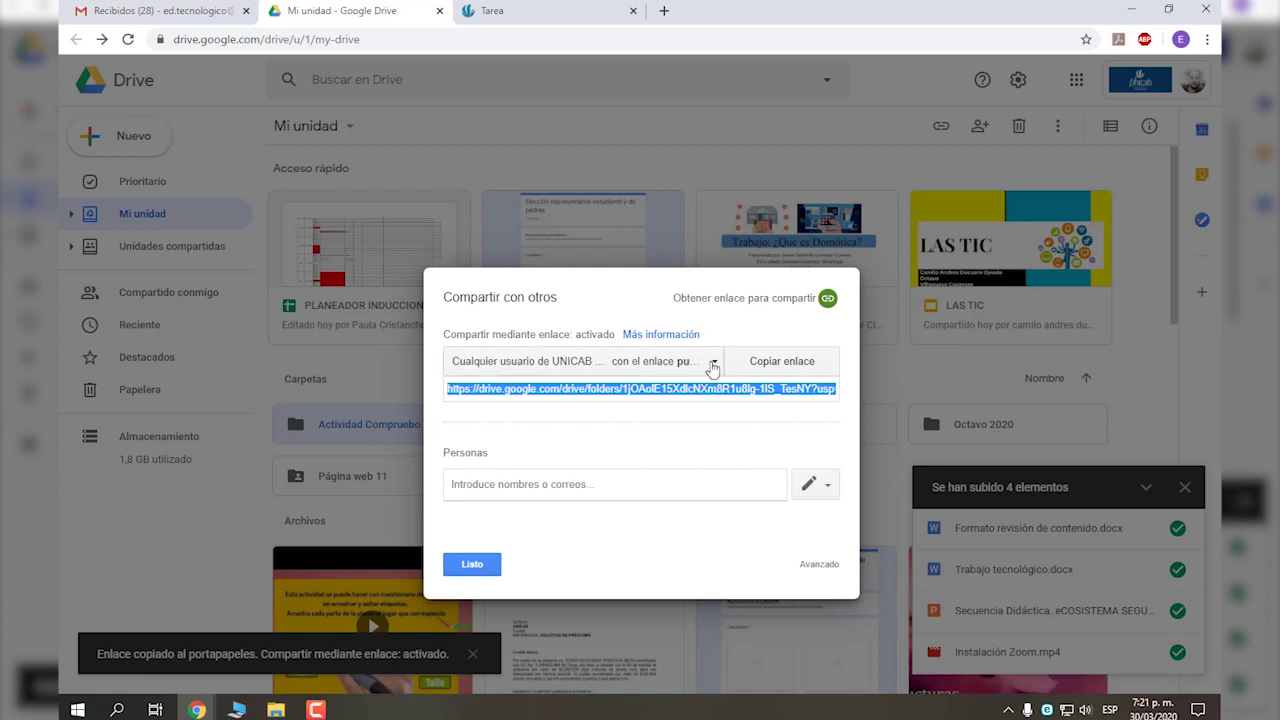
# Let any UNICAB Virtual user with the link edit the folder, and copy the sharing link.
pyautogui.click(712, 362)
pyautogui.click(722, 426)
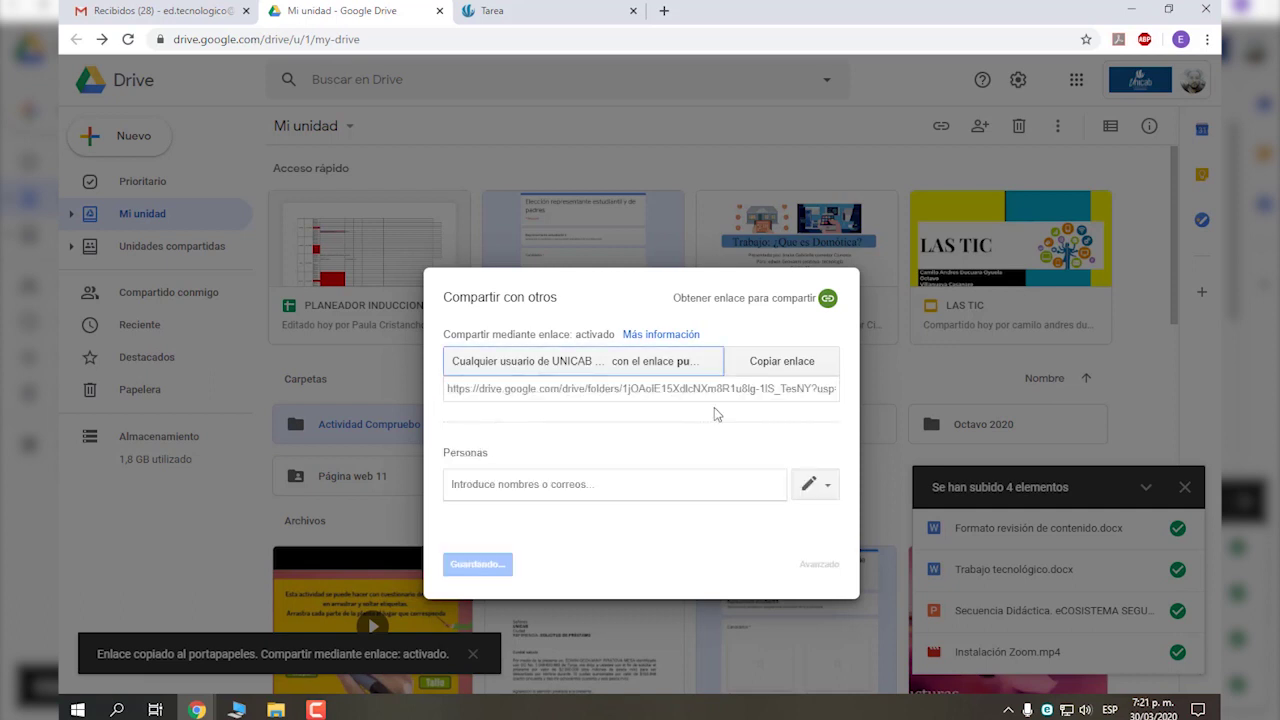
pyautogui.click(791, 363)
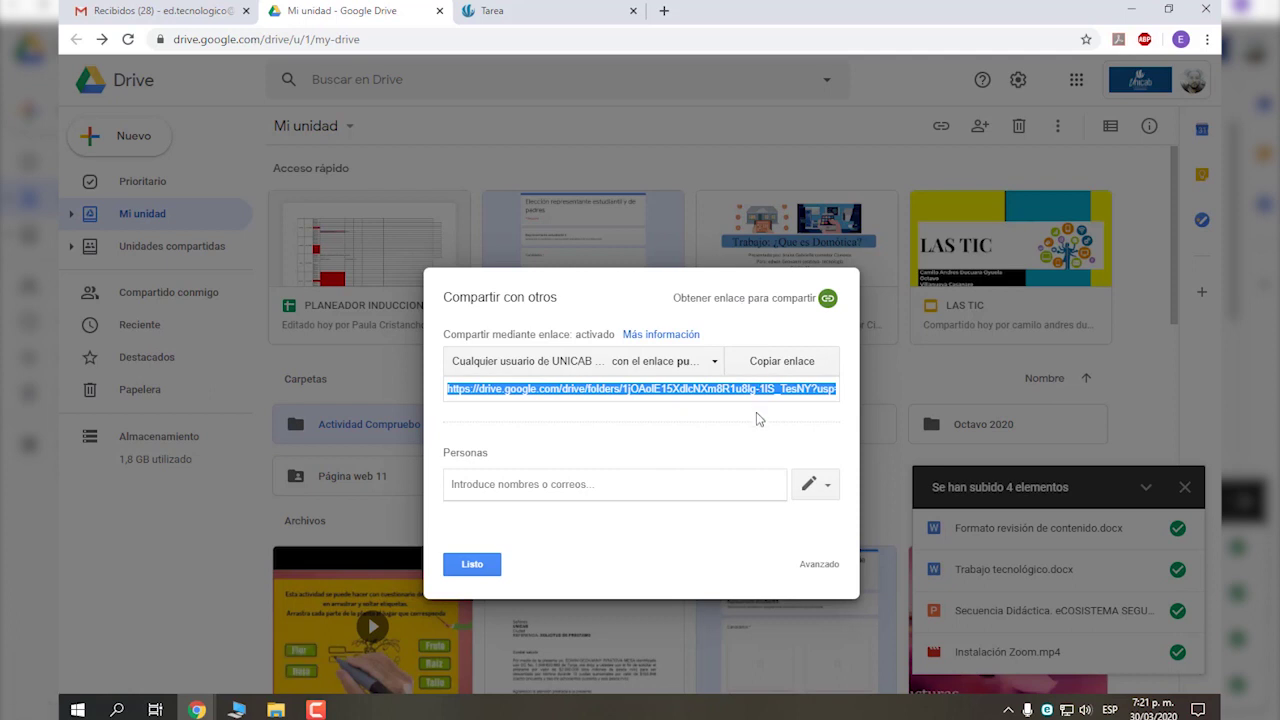
# In the advanced sharing settings, let any user with the link organize, add and edit, save the change and copy the link.
pyautogui.click(817, 566)
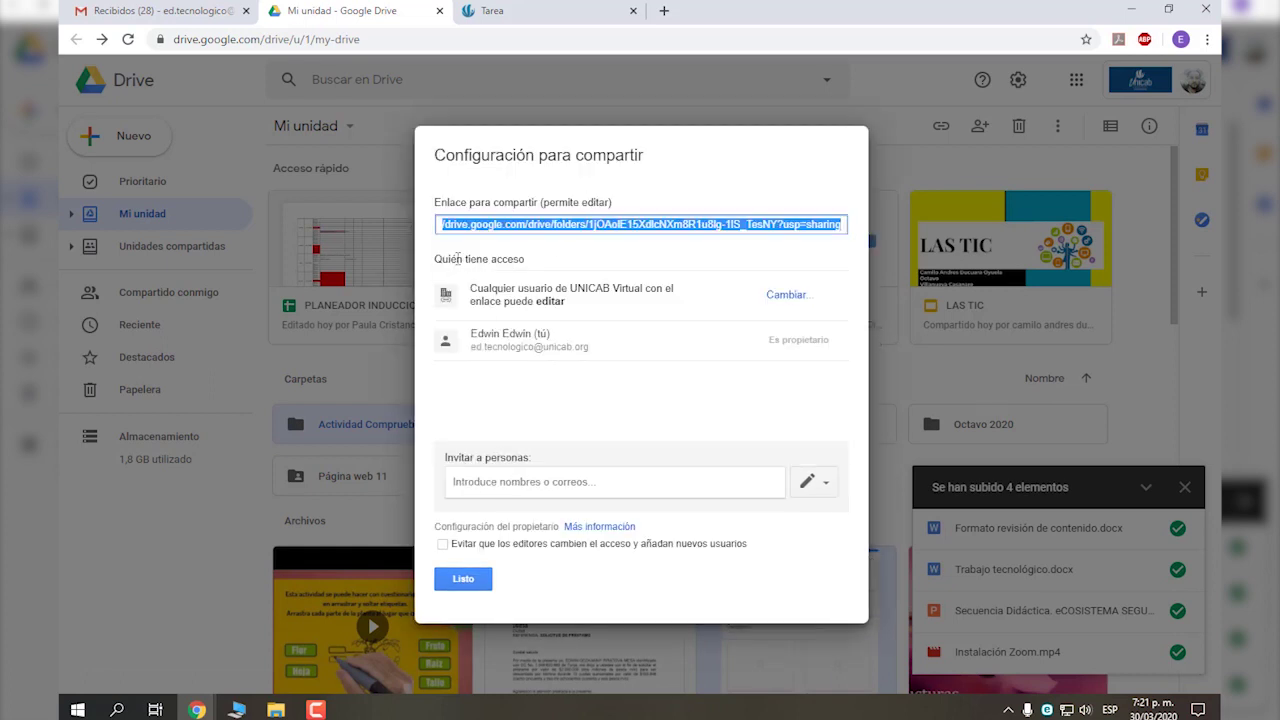
pyautogui.moveTo(437, 260); pyautogui.dragTo(548, 268)
pyautogui.click(548, 270)
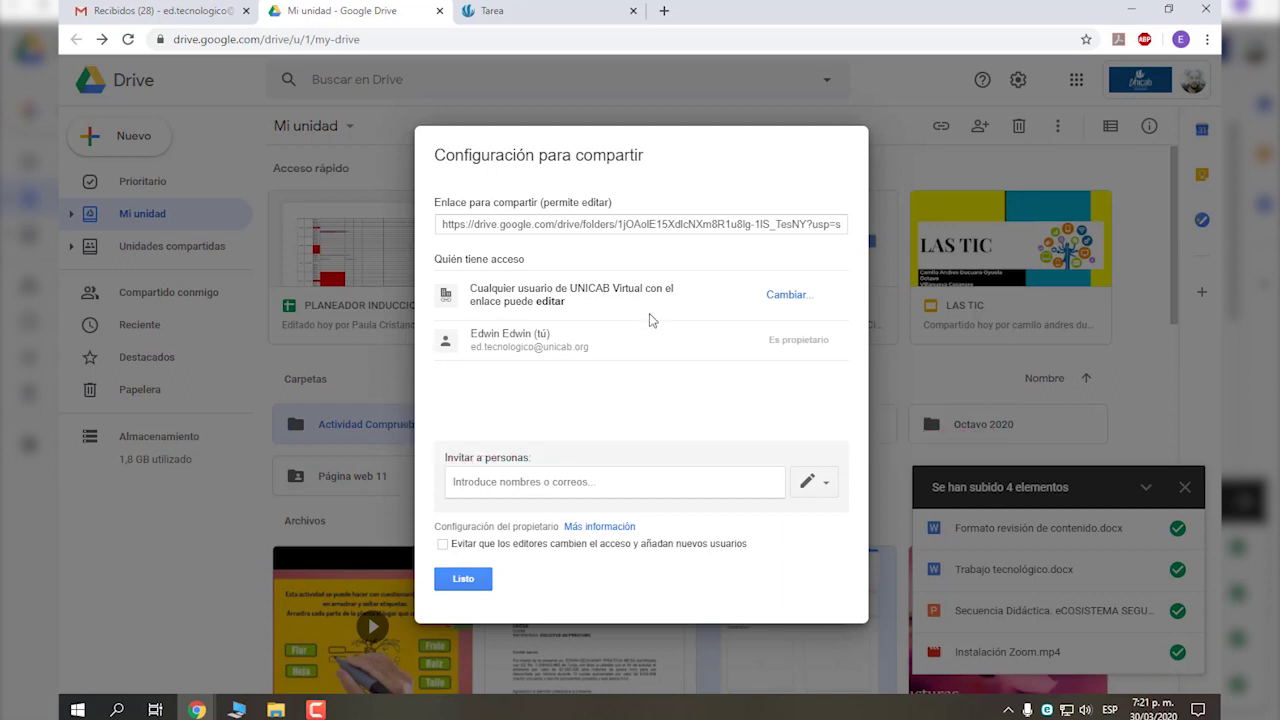
pyautogui.click(786, 295)
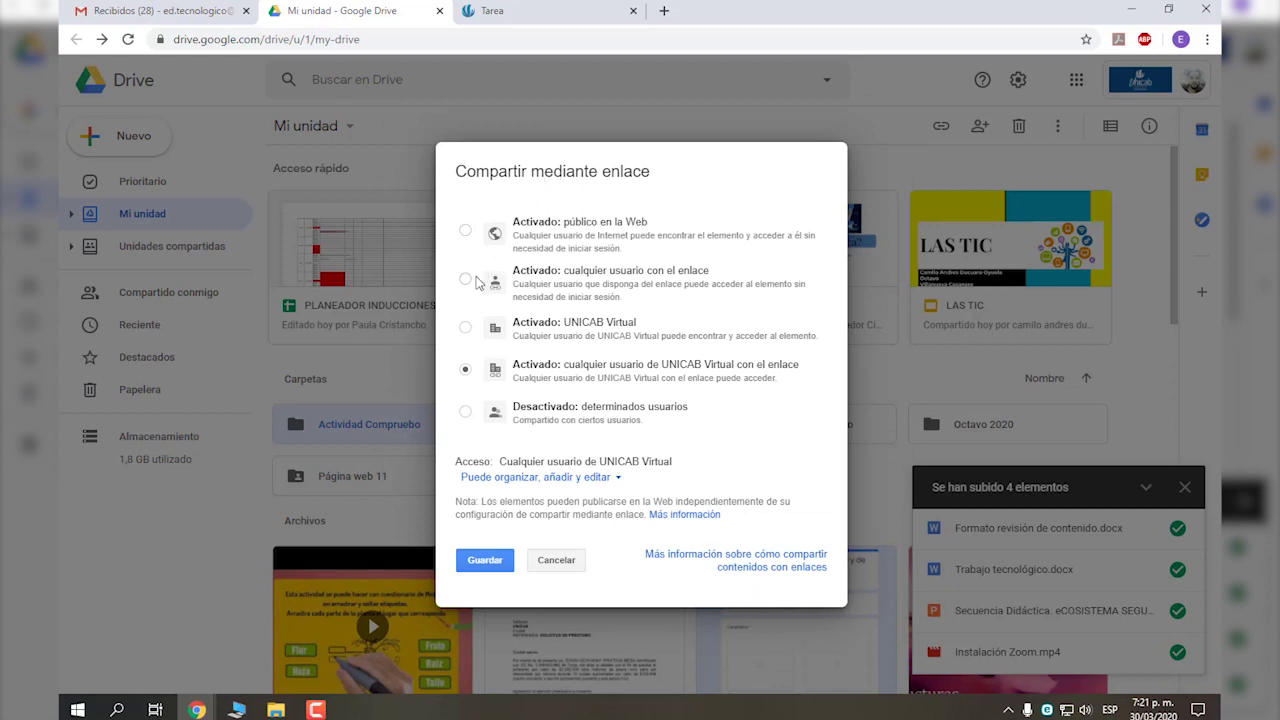
pyautogui.click(466, 280)
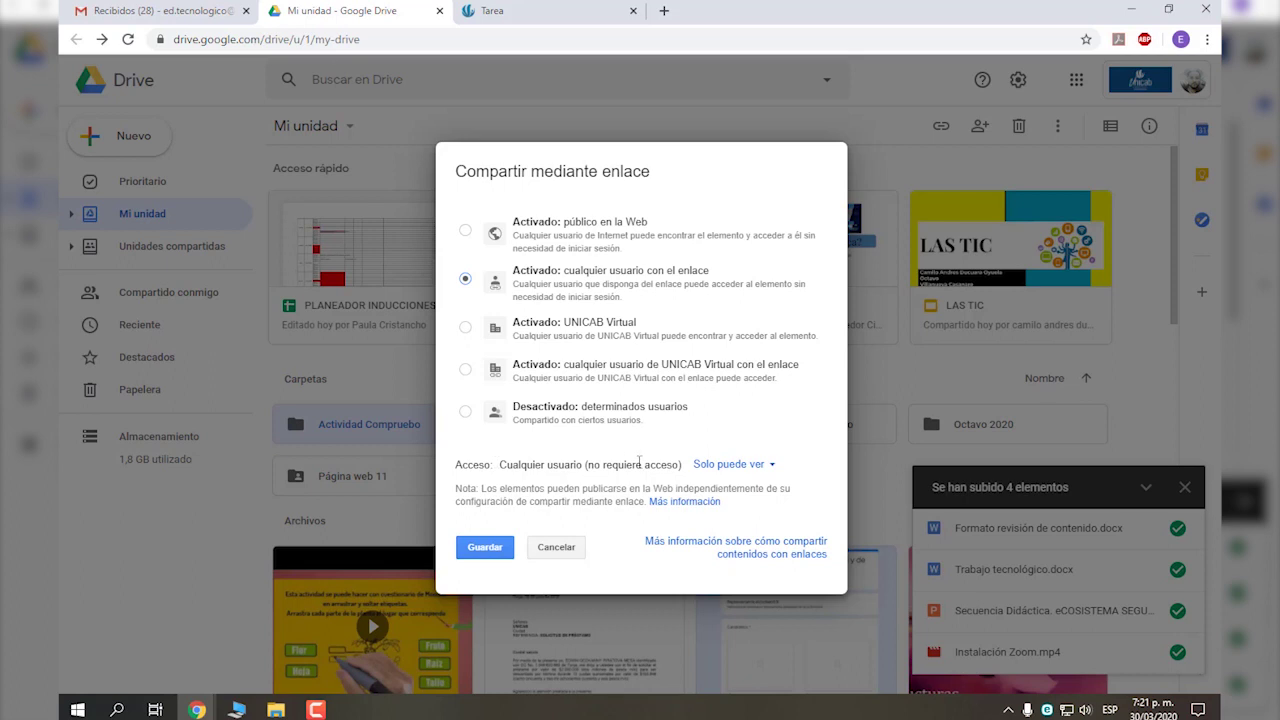
pyautogui.click(764, 467)
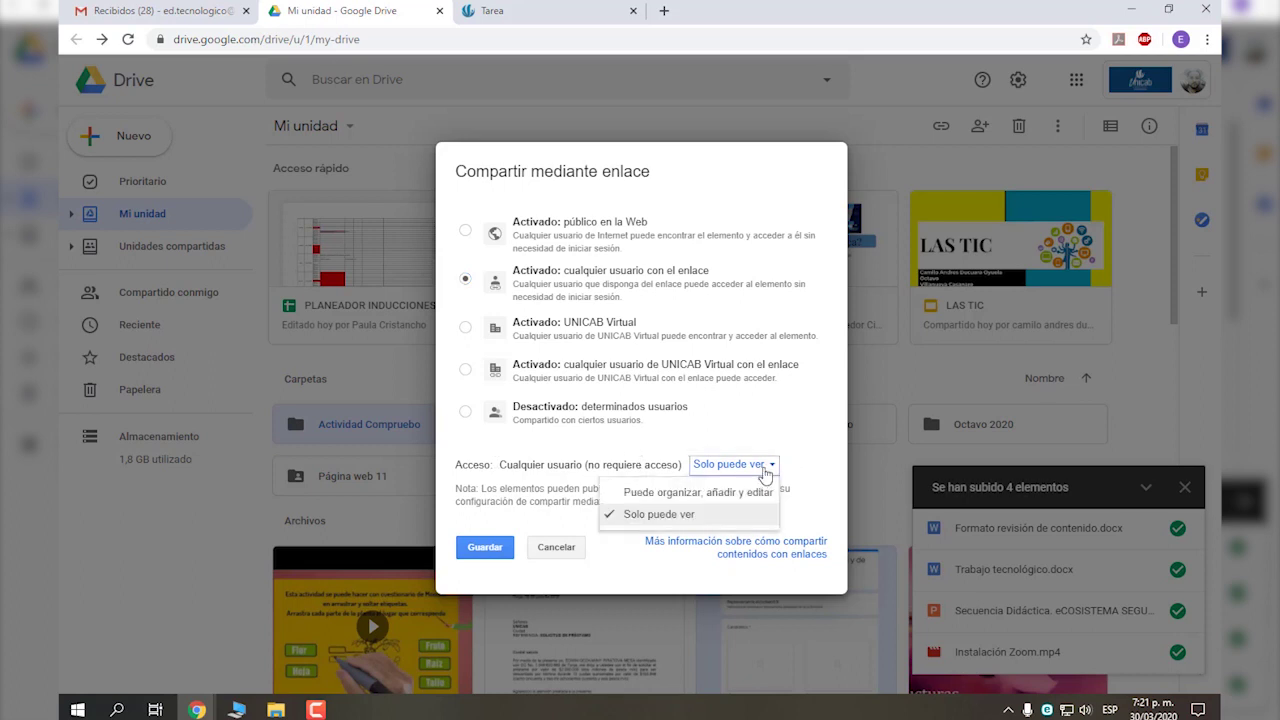
pyautogui.click(703, 494)
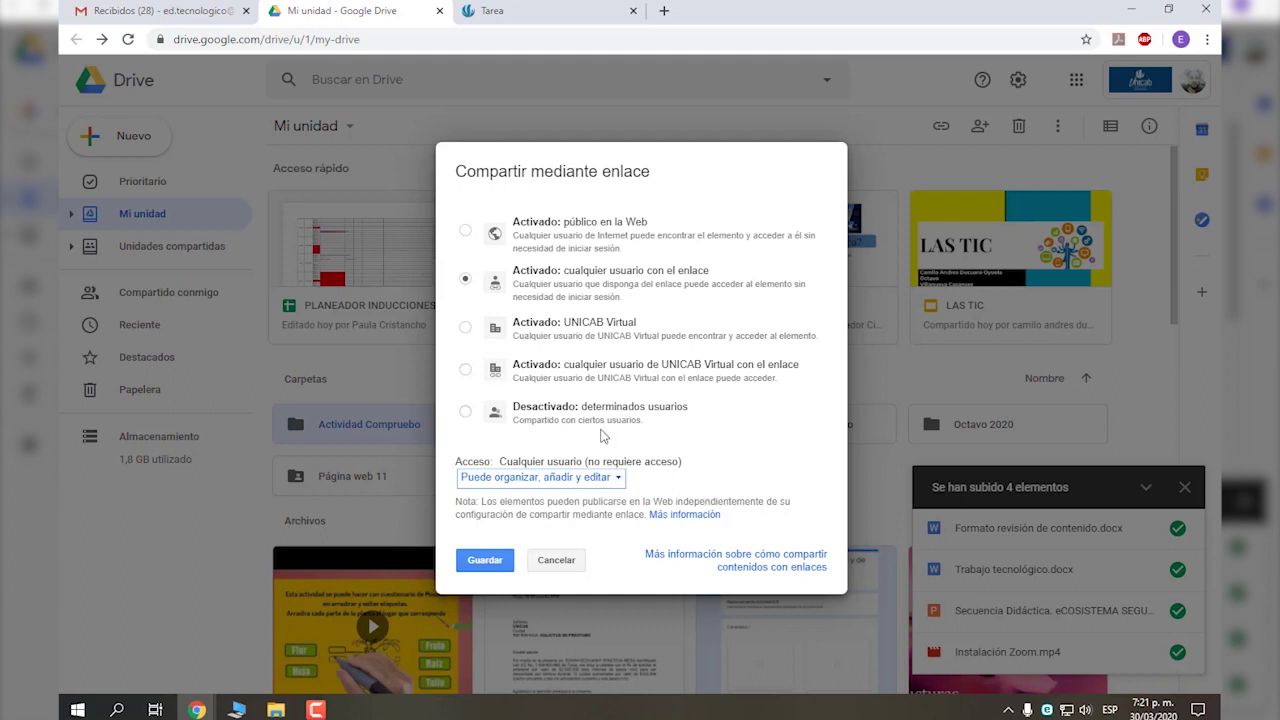
pyautogui.click(485, 566)
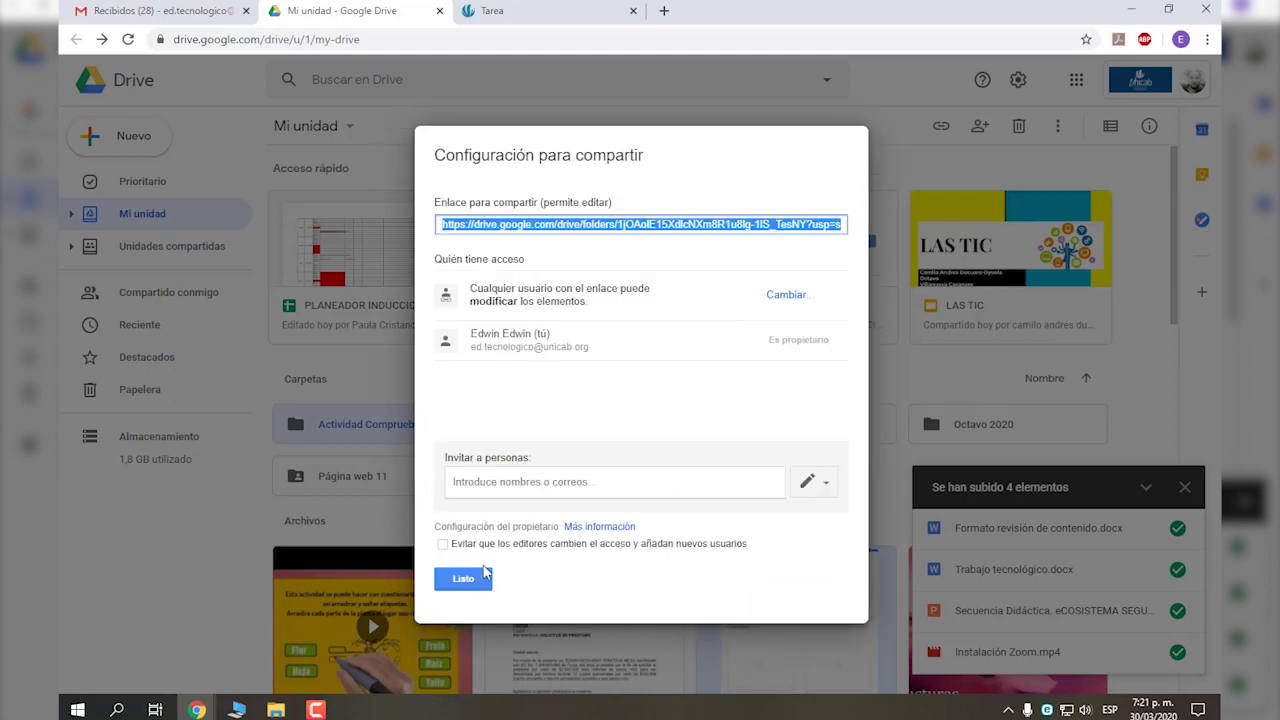
pyautogui.rightClick(700, 225)
pyautogui.click(728, 237)
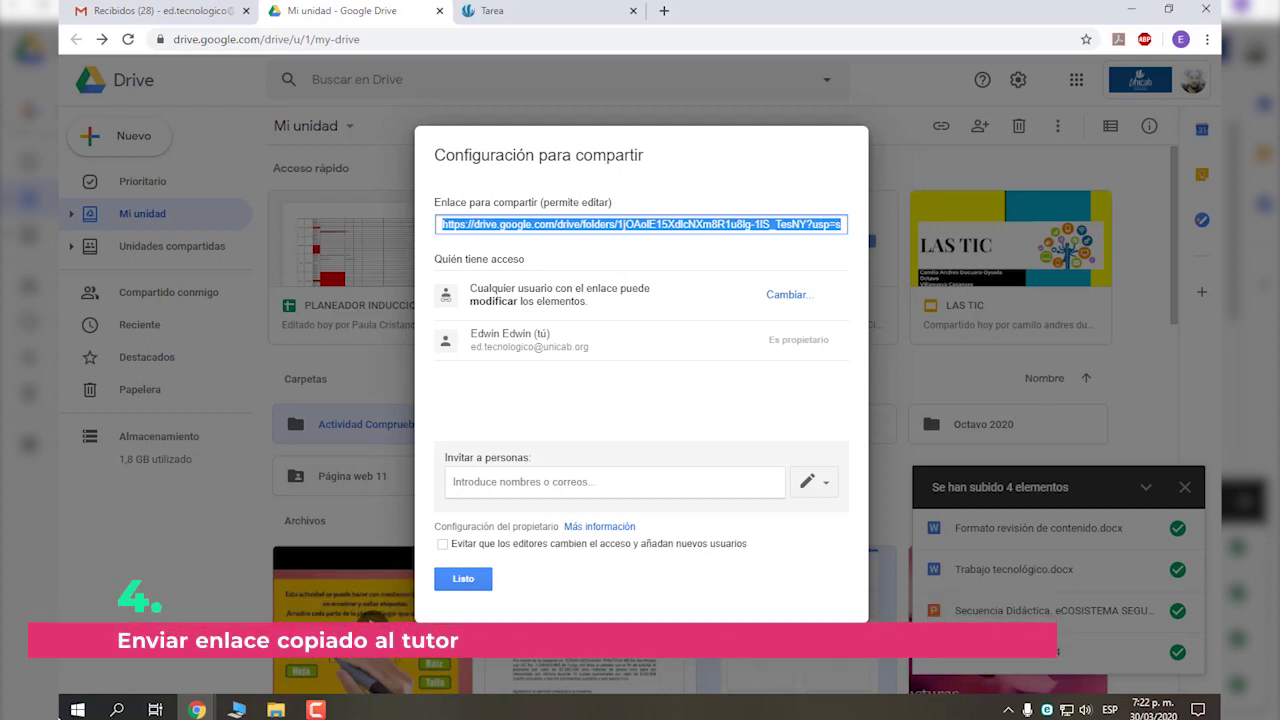
# Open the Trabajo tecnológico document from the desktop in Word and paste the copied Drive folder link on its blank second page.
pyautogui.click(1127, 7)
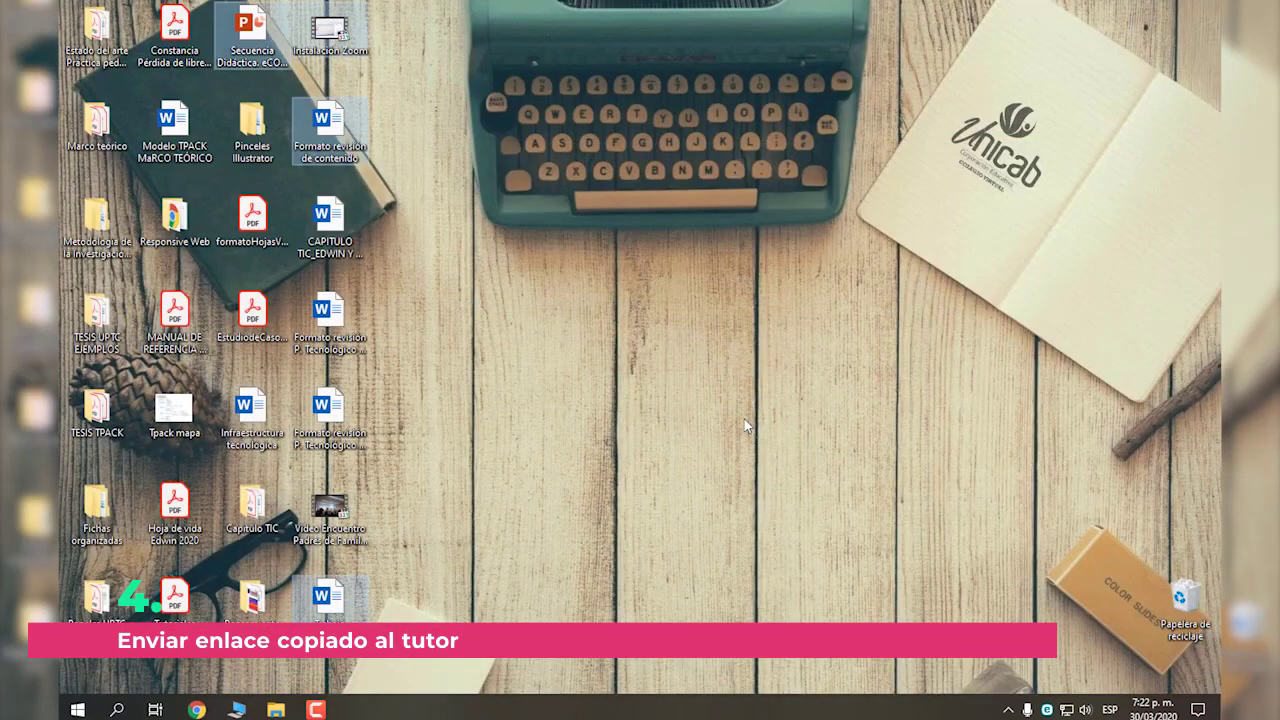
pyautogui.doubleClick(325, 595)
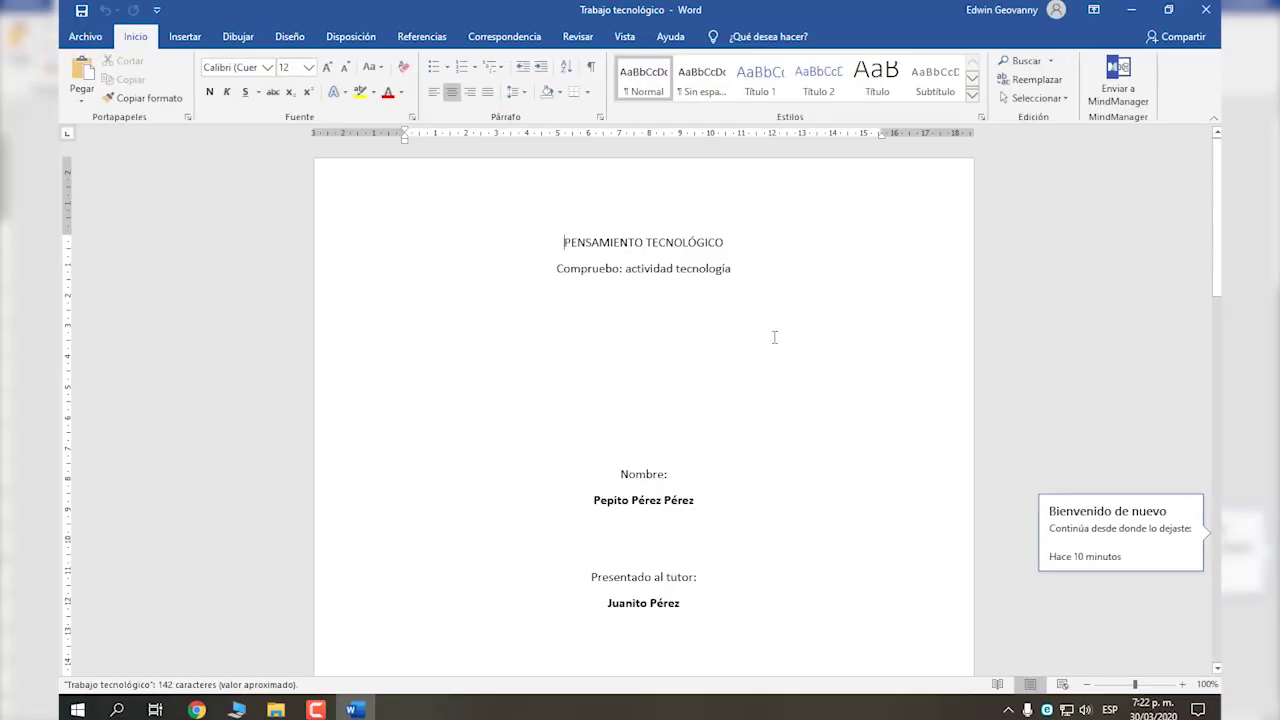
pyautogui.click(732, 355)
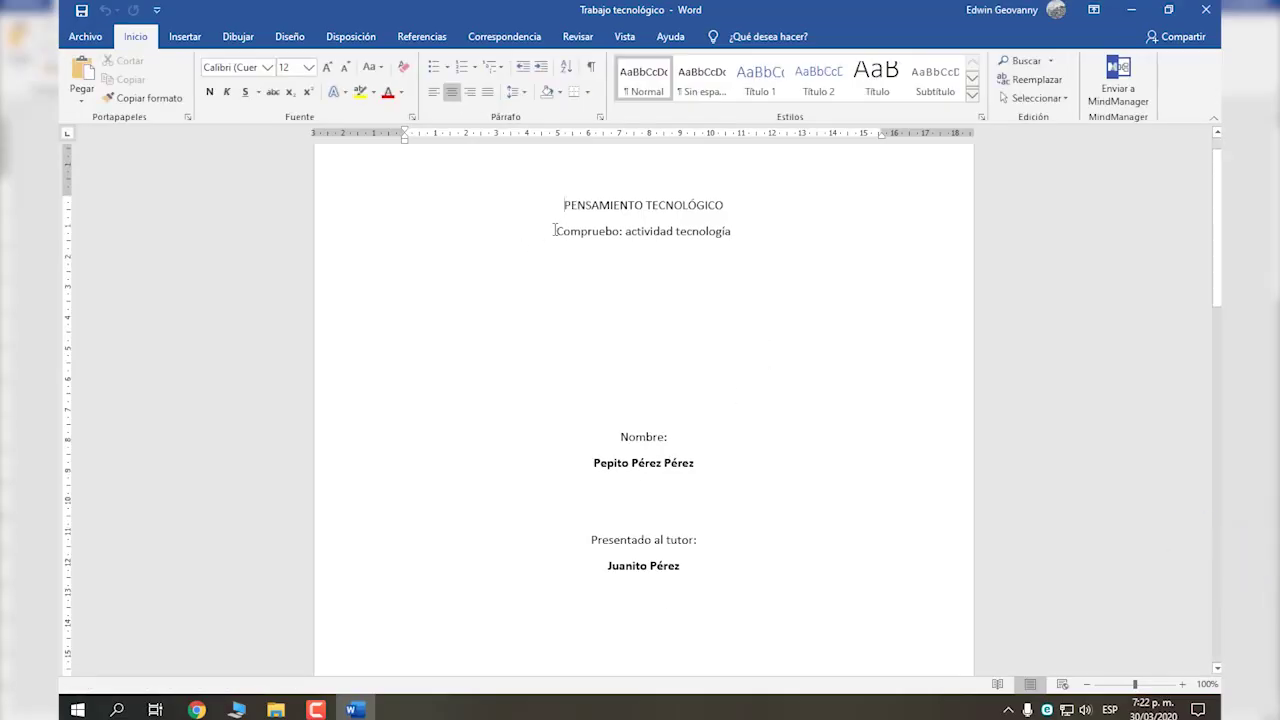
pyautogui.scroll(-1, 635, 340)
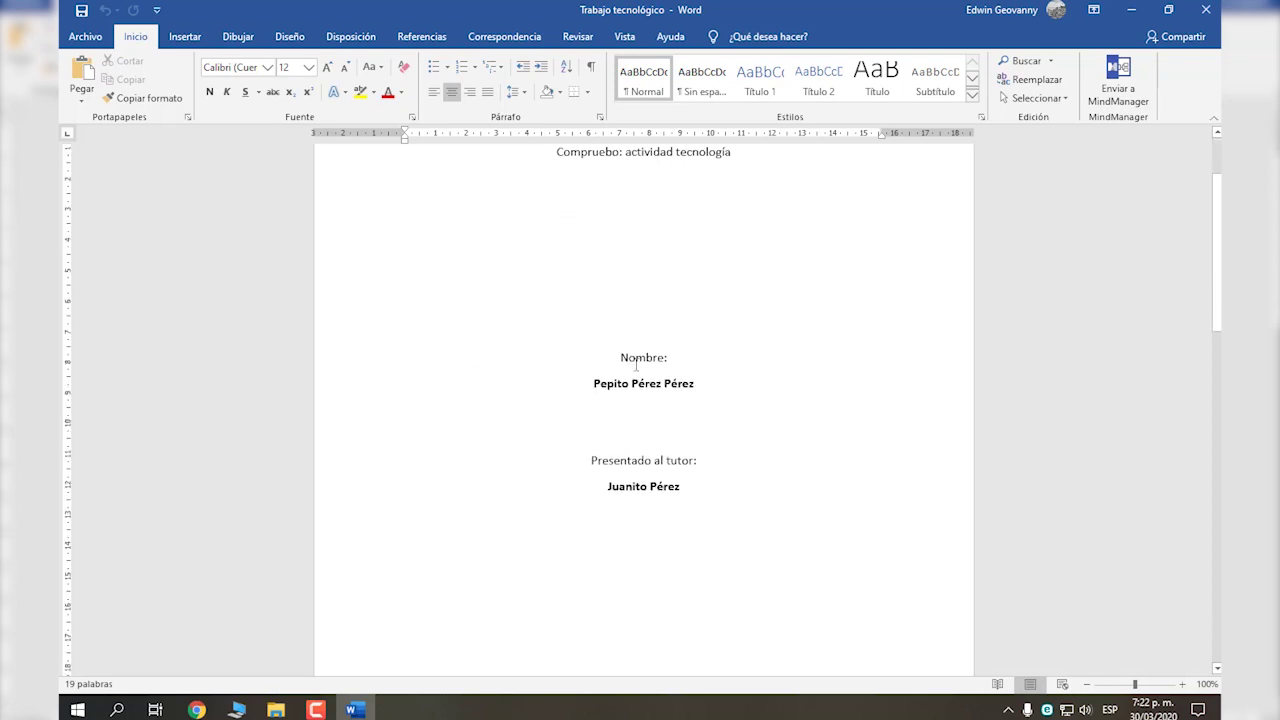
pyautogui.scroll(-5, 642, 368)
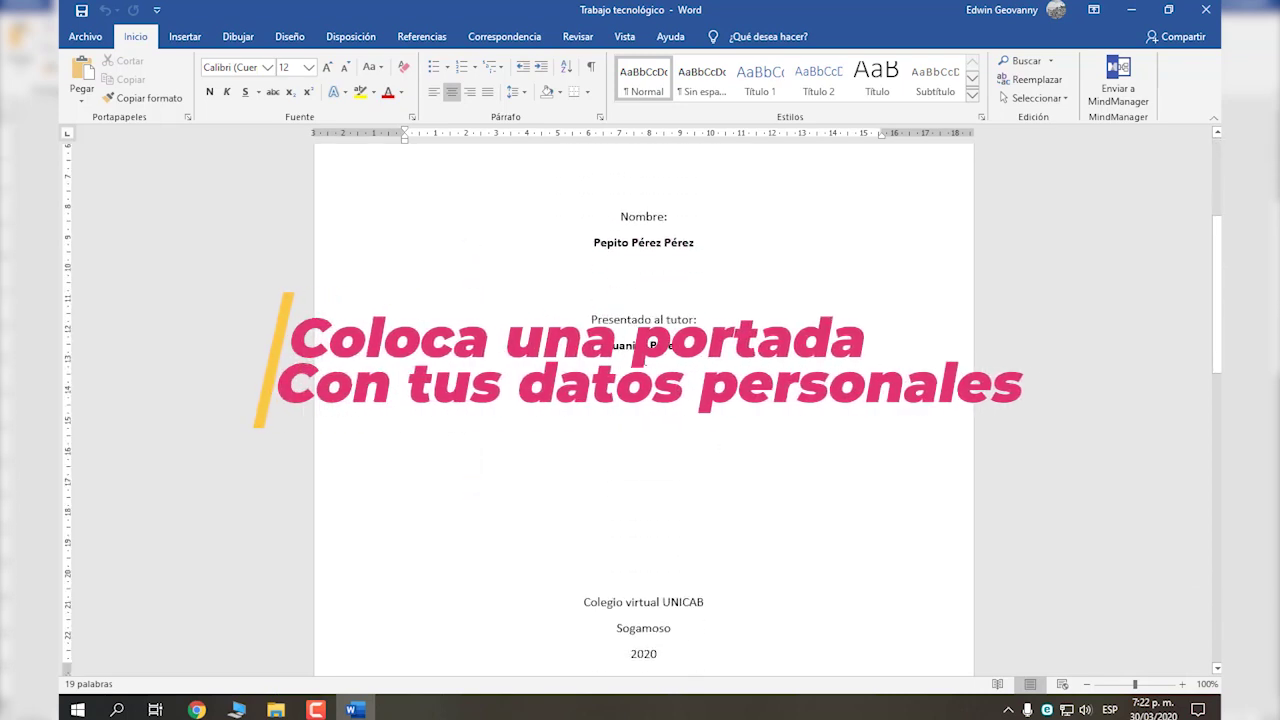
pyautogui.scroll(-4, 646, 354)
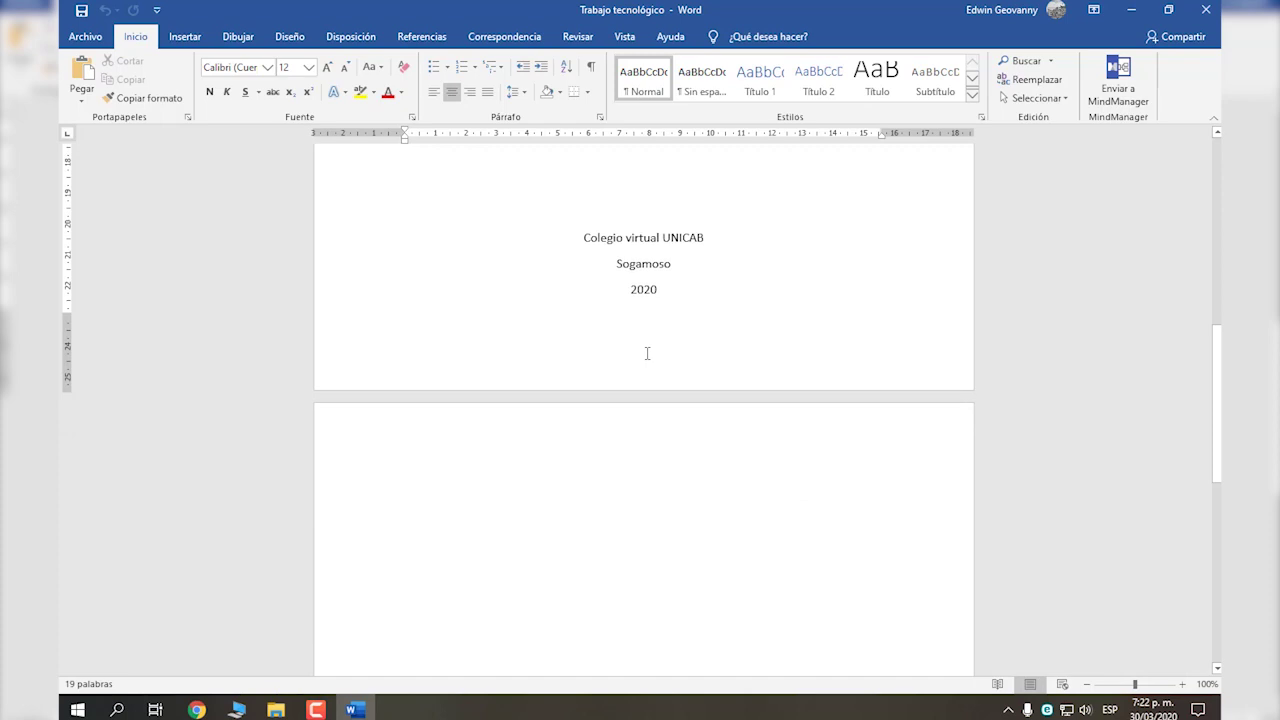
pyautogui.click(563, 361)
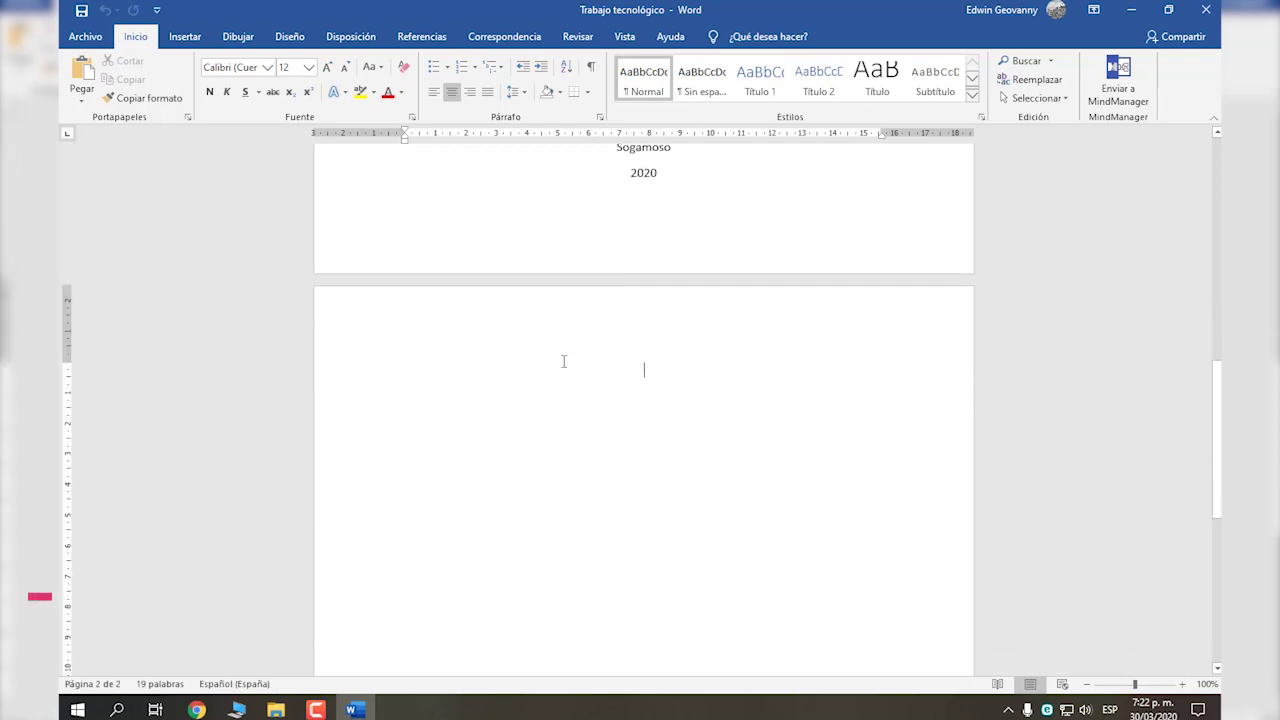
pyautogui.hotkey('ctrl', 'v')
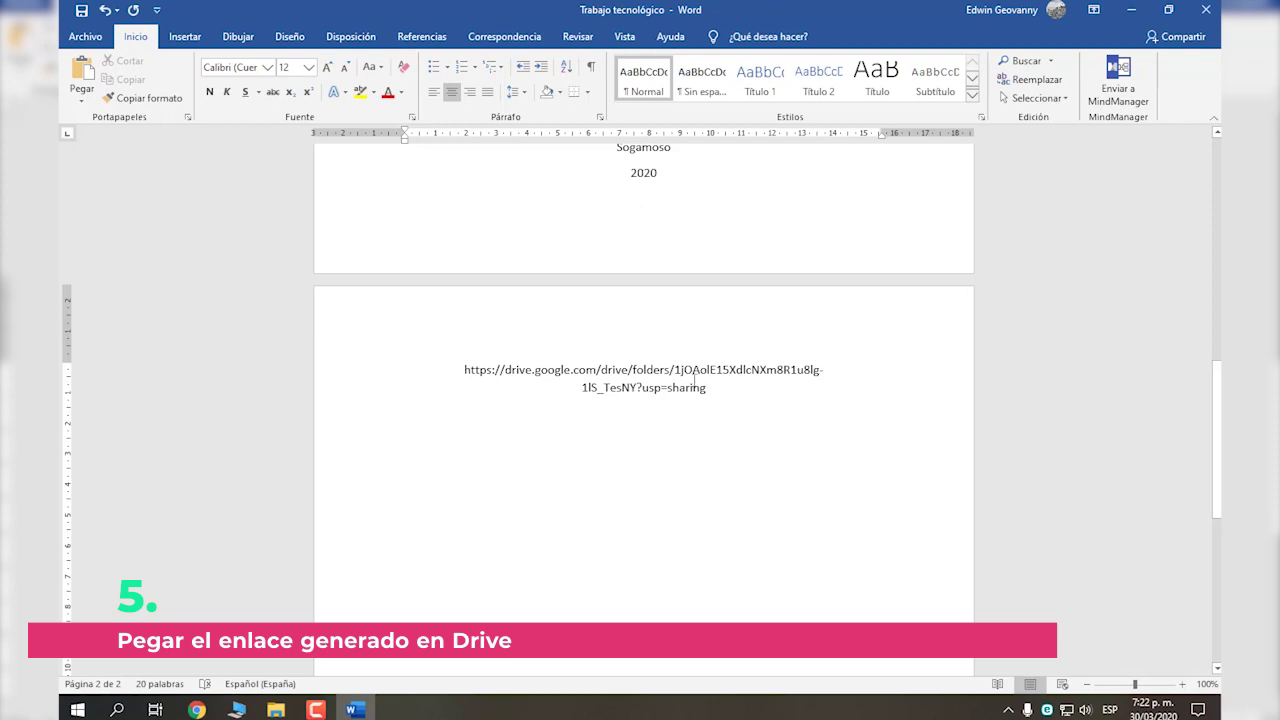
# Save the document to Escritorio as the Word file Trabajo tecnológico and close it.
pyautogui.scroll(12, 763, 395)
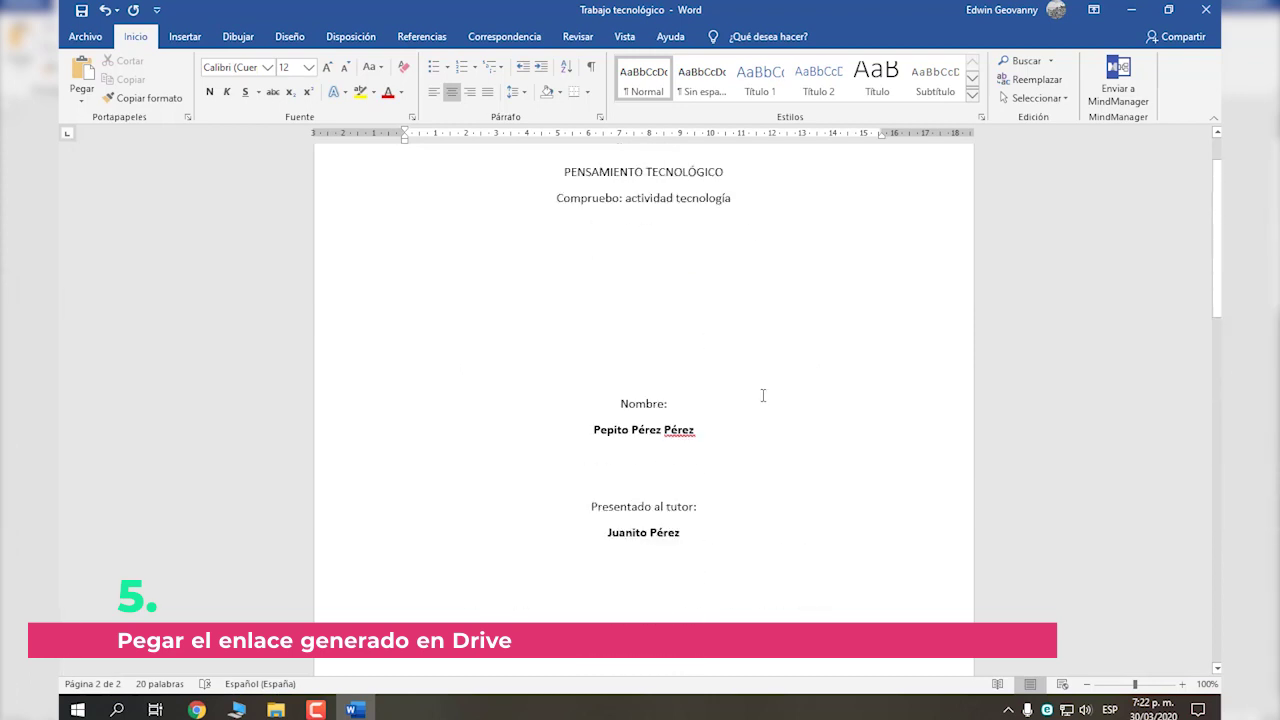
pyautogui.click(95, 44)
pyautogui.click(131, 251)
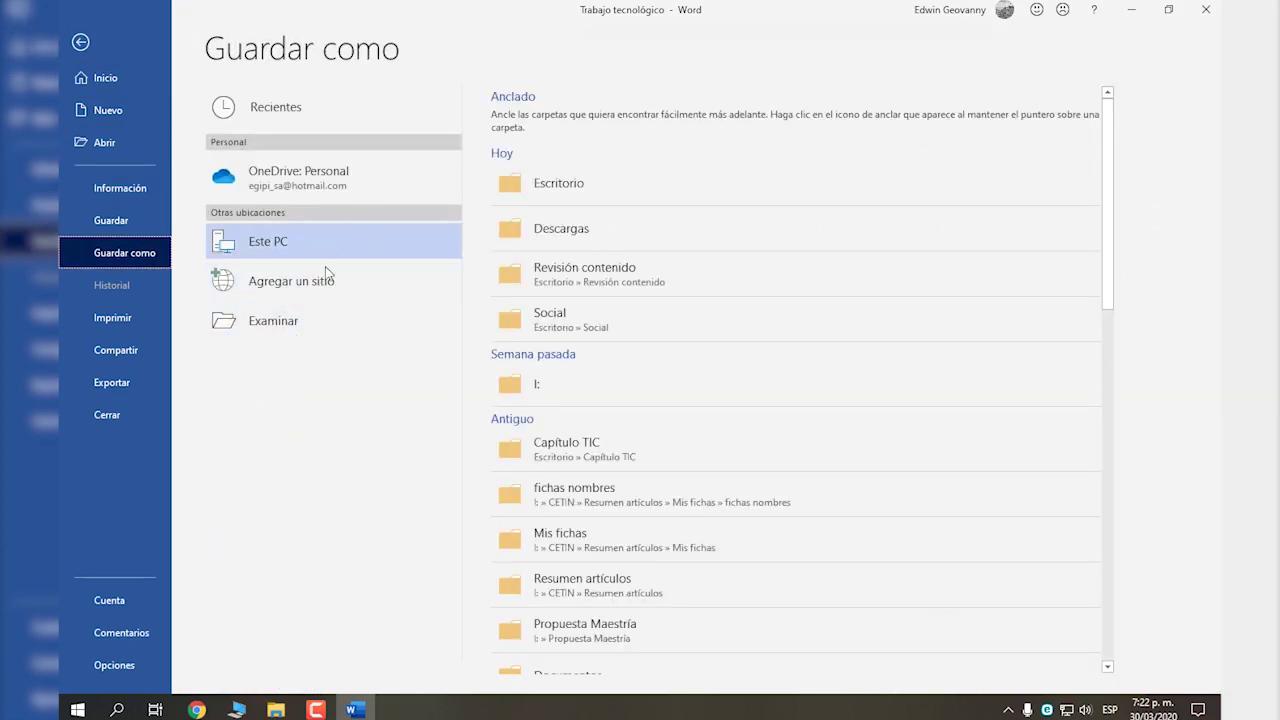
pyautogui.click(308, 320)
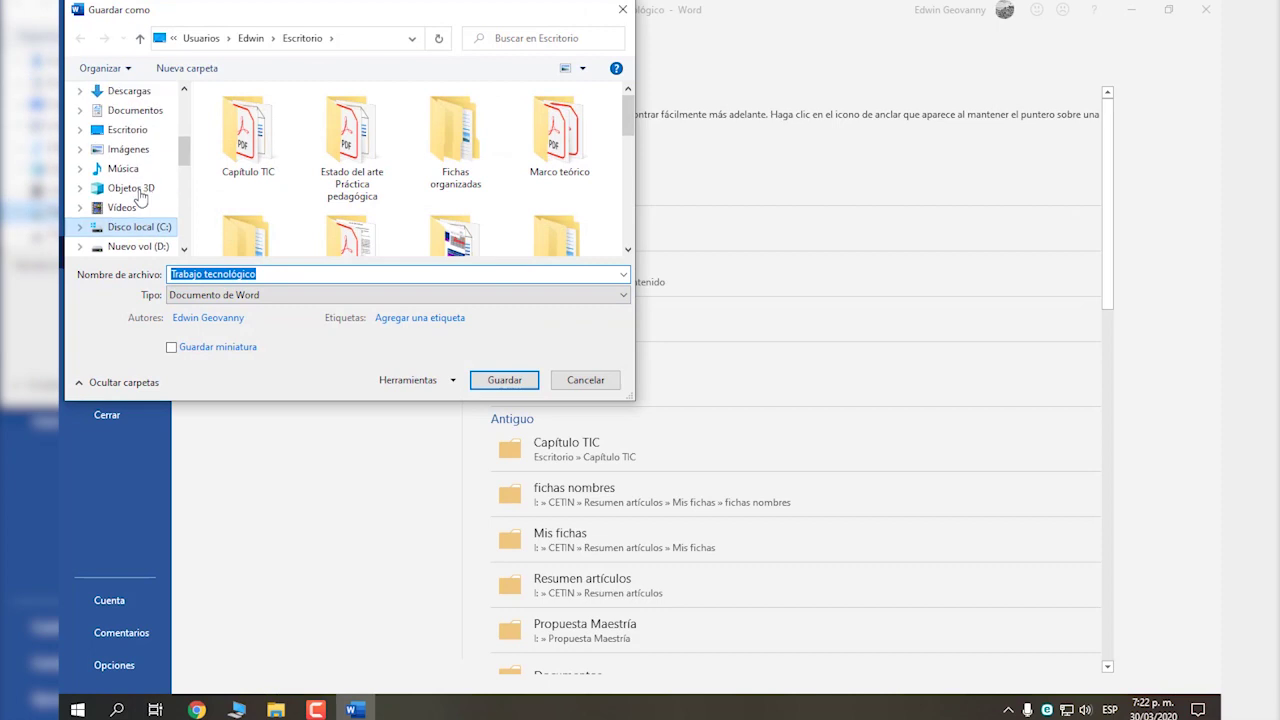
pyautogui.scroll(2, 140, 197)
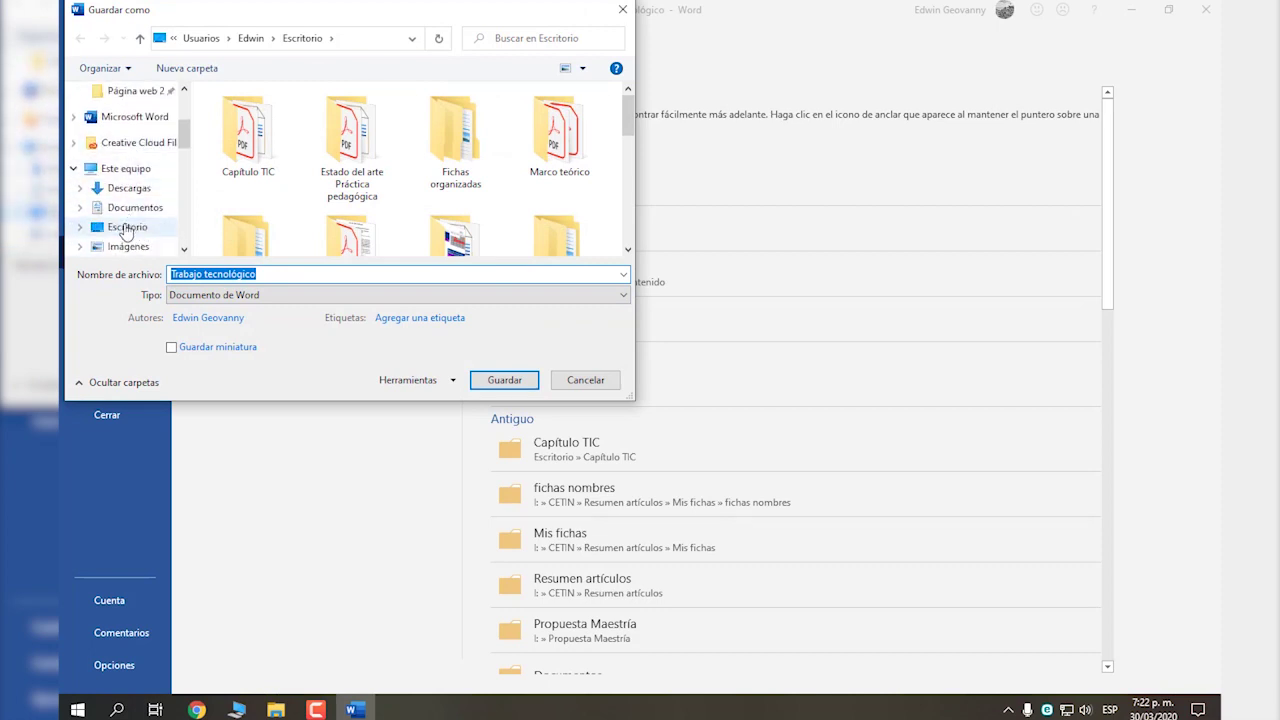
pyautogui.click(127, 228)
pyautogui.click(504, 380)
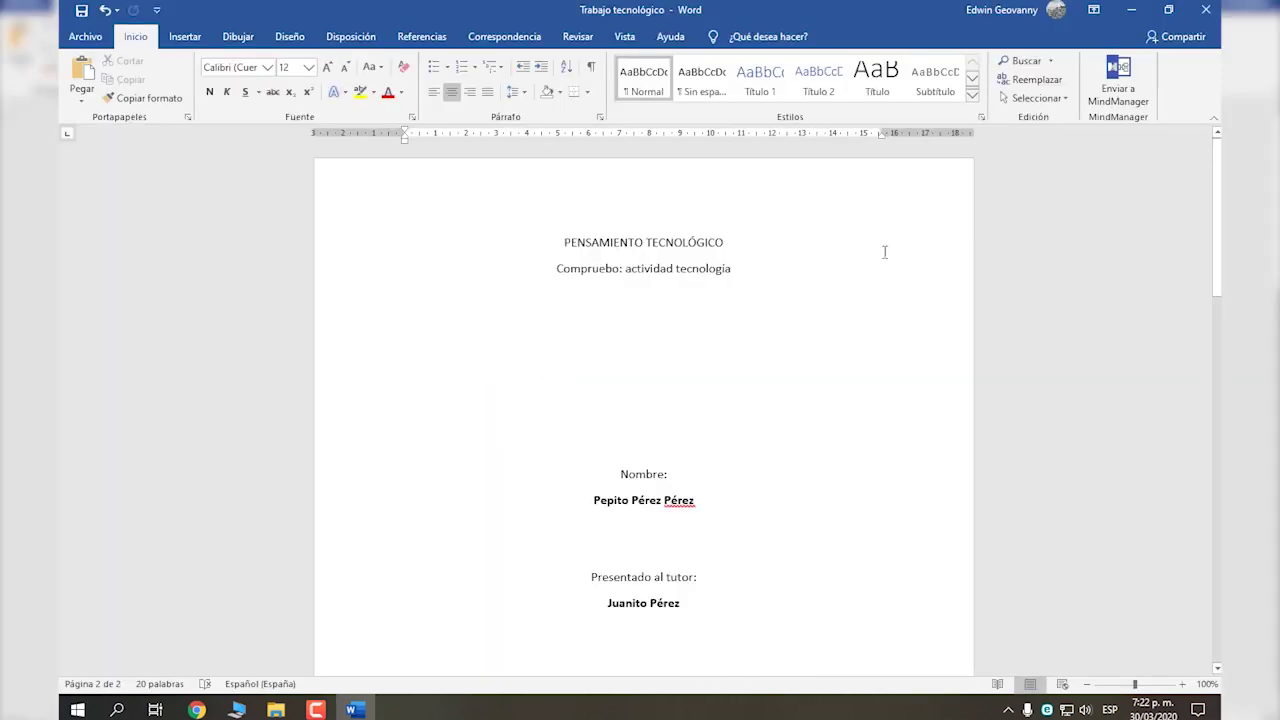
pyautogui.click(1204, 12)
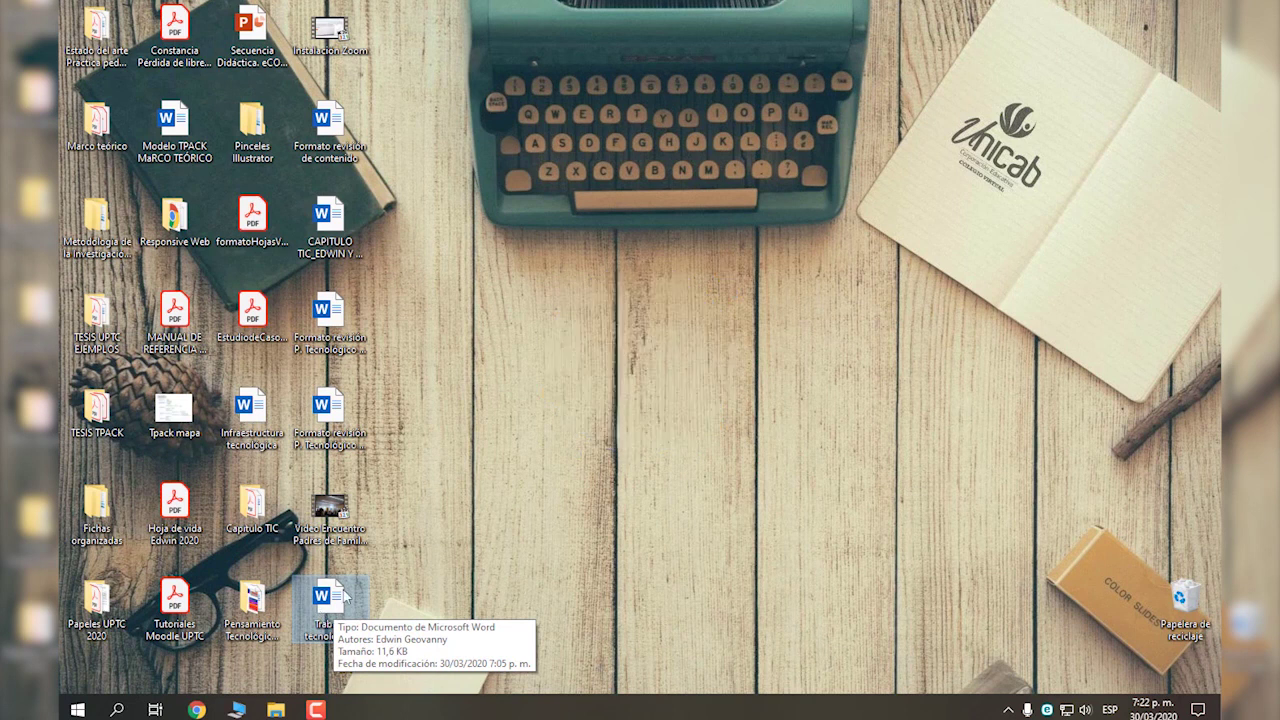
# Switch back to Chrome, go to the Tarea assignment page on the virtual classroom and start adding a submission.
pyautogui.moveTo(205, 710)
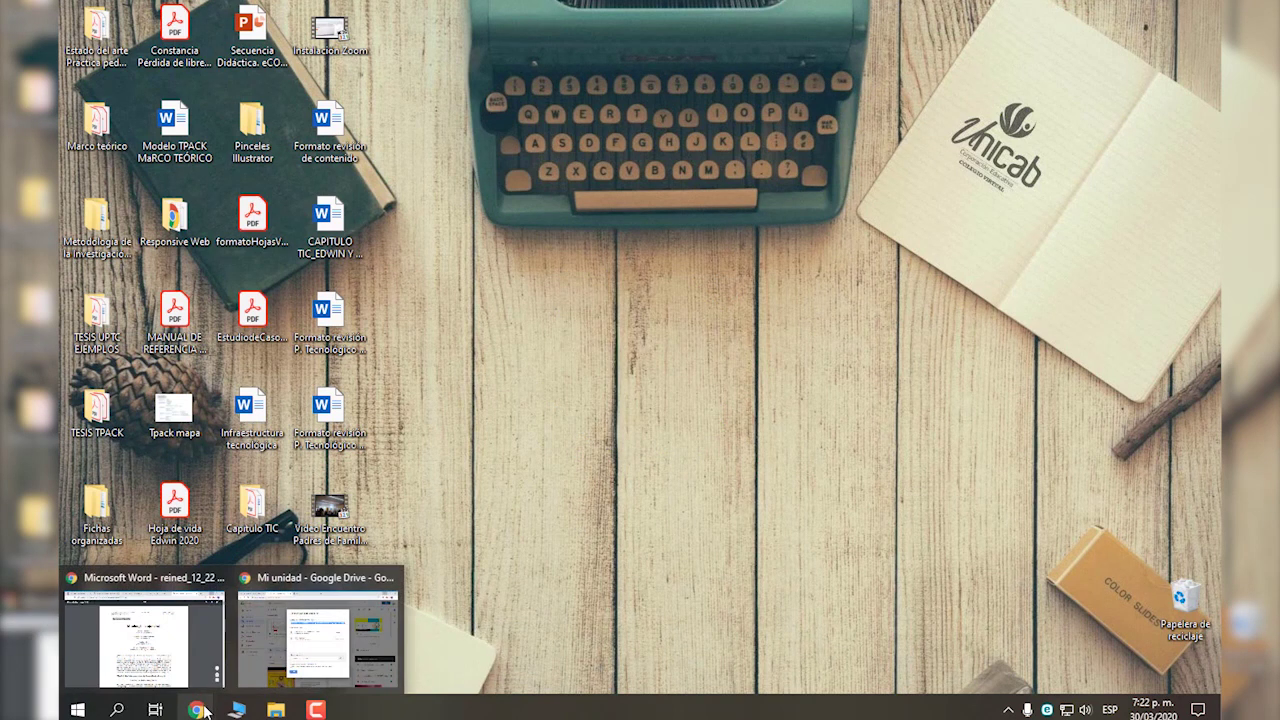
pyautogui.click(300, 630)
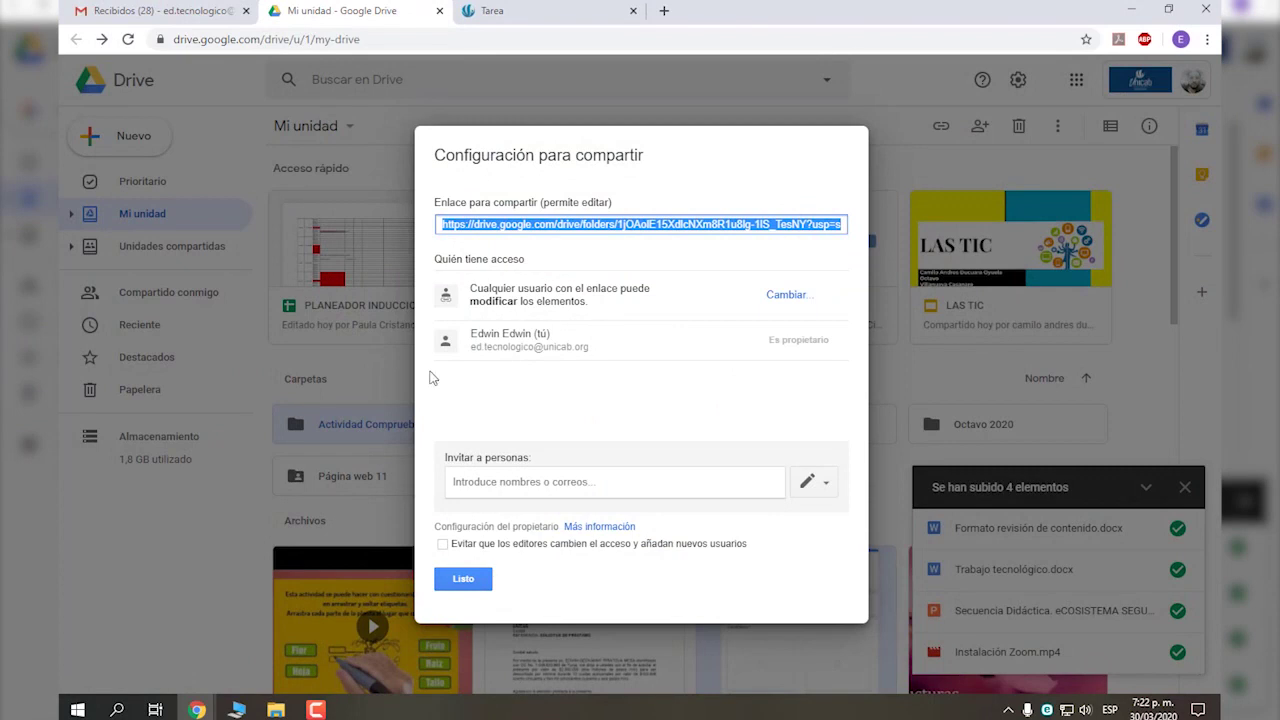
pyautogui.click(480, 14)
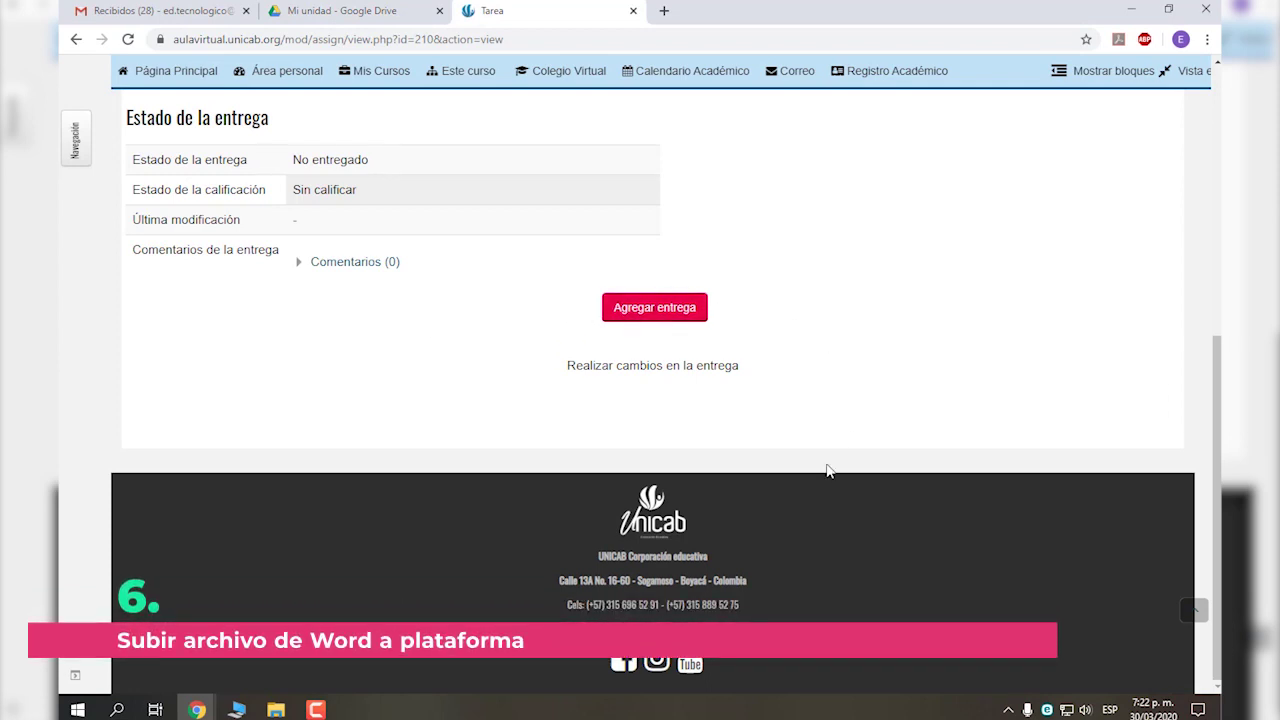
pyautogui.click(659, 311)
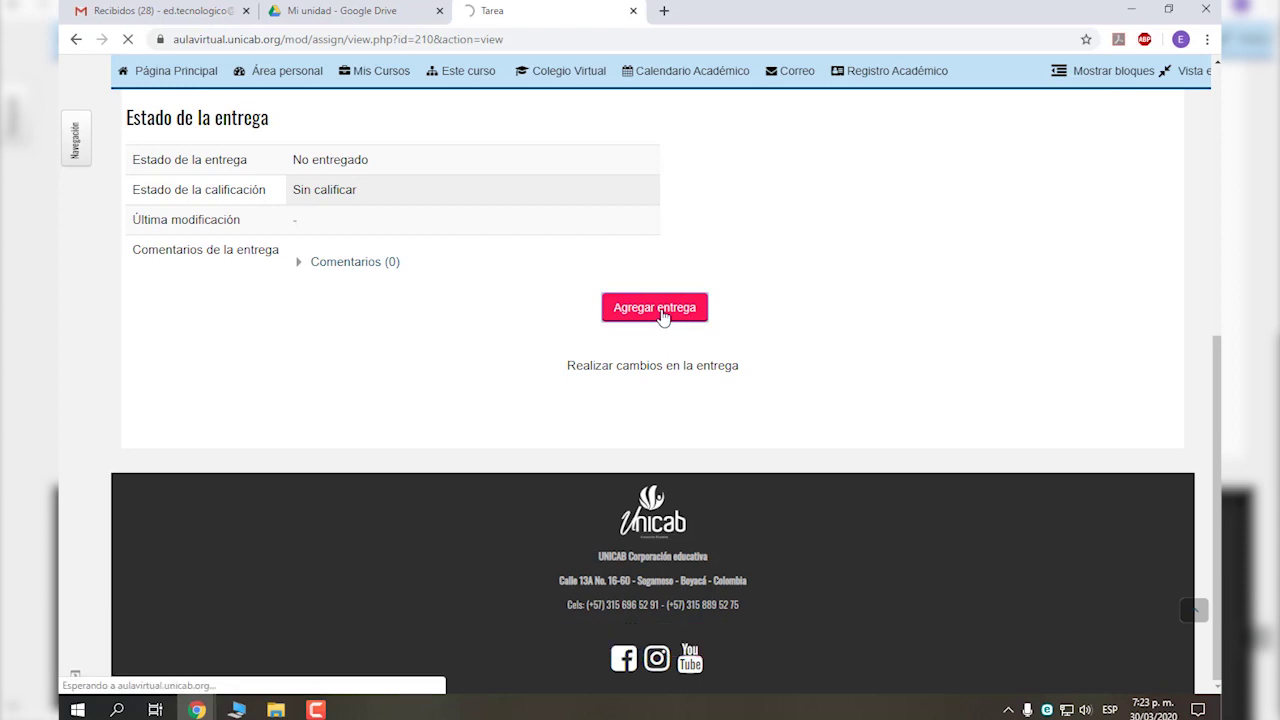
# Add the Trabajo tecnológico Word document from the desktop to the assignment's submitted files.
pyautogui.scroll(-4, 670, 318)
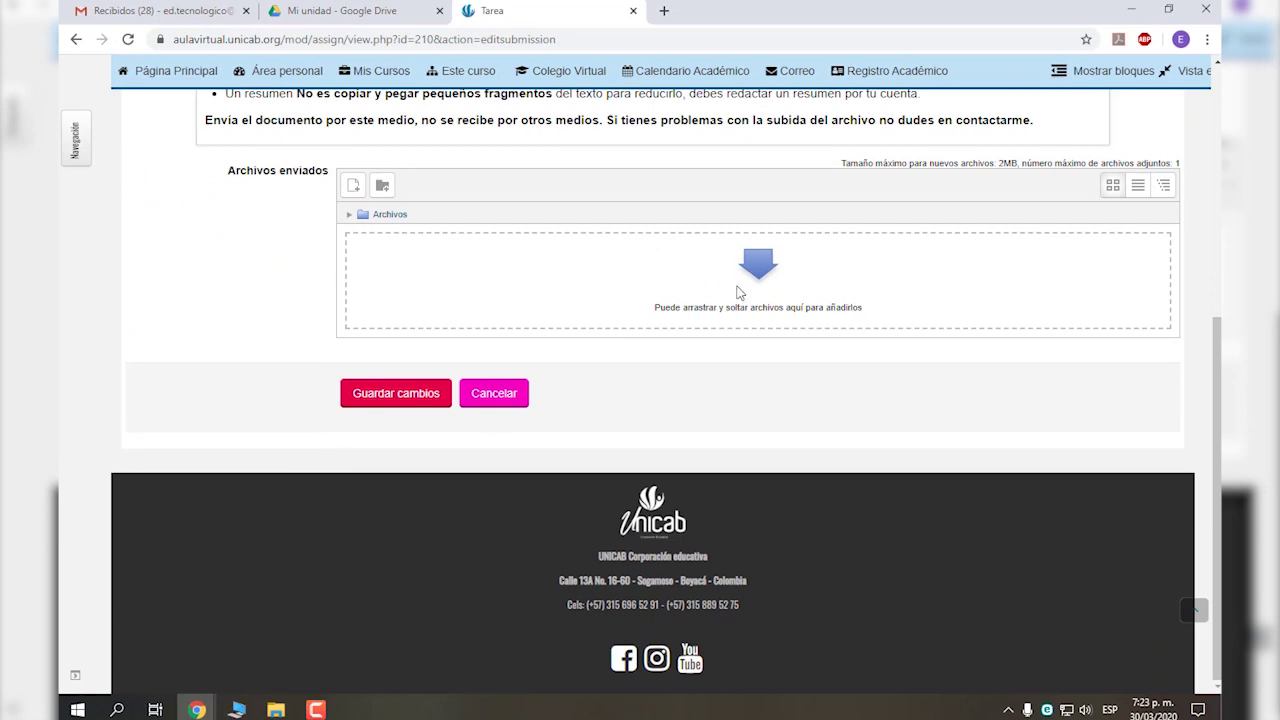
pyautogui.click(1131, 10)
pyautogui.moveTo(335, 597); pyautogui.dragTo(746, 278)
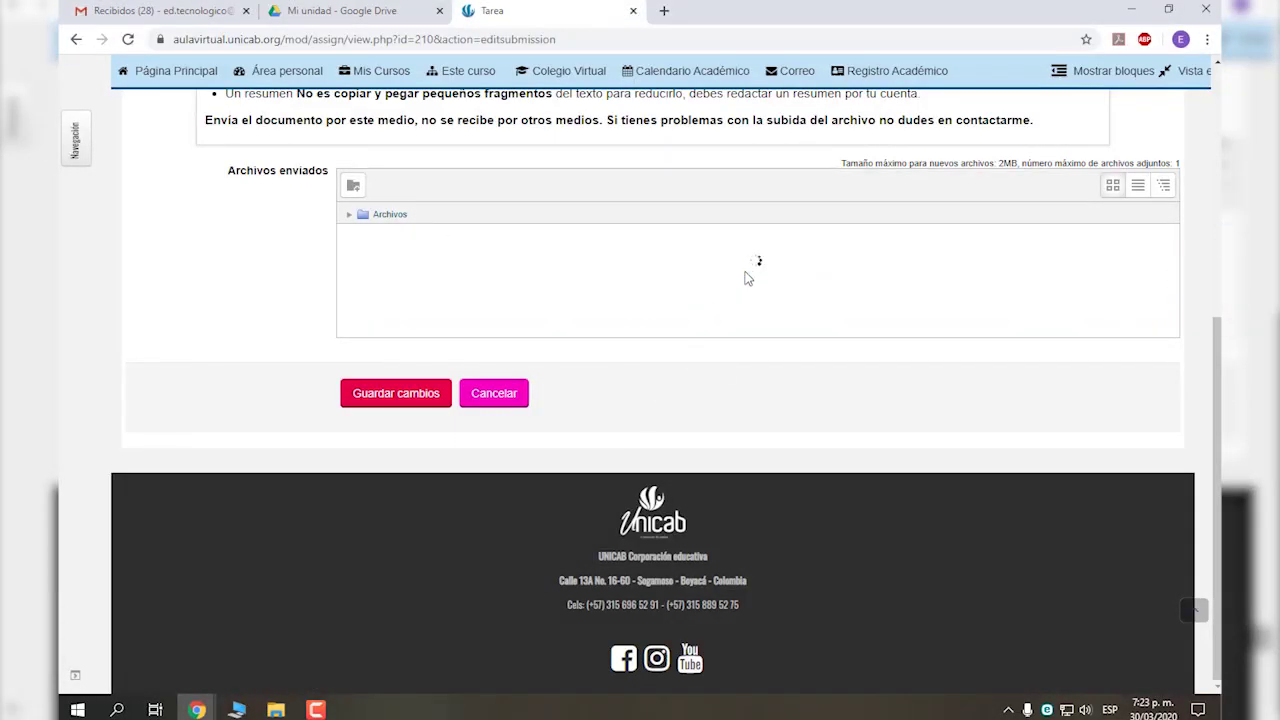